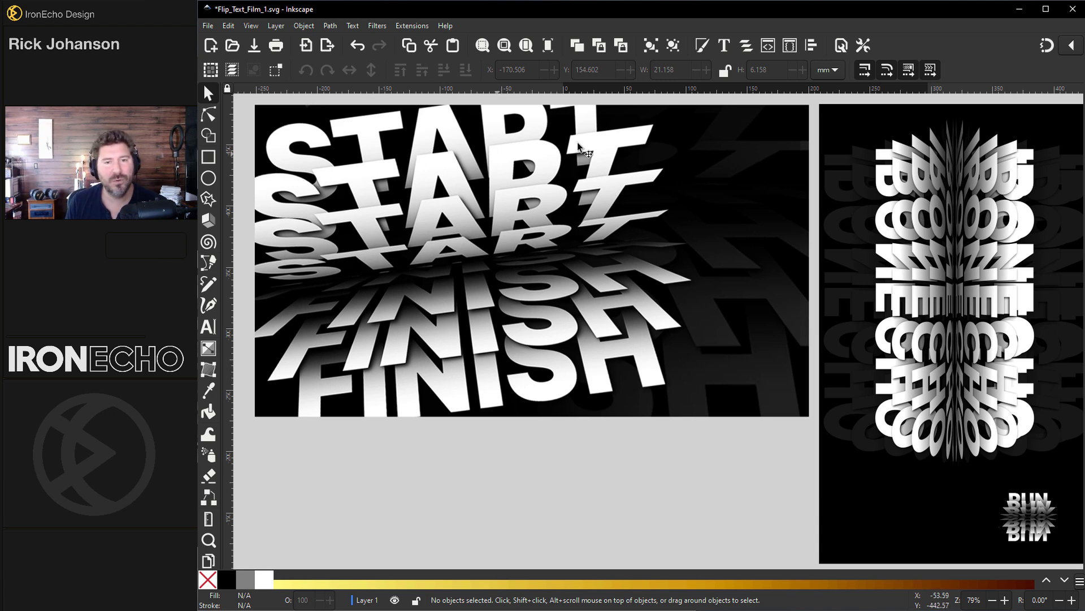
Scroll down past the example artboards to reveal the empty black page.
scroll(538, 348, down, 10)
scroll(538, 349, down, 4)
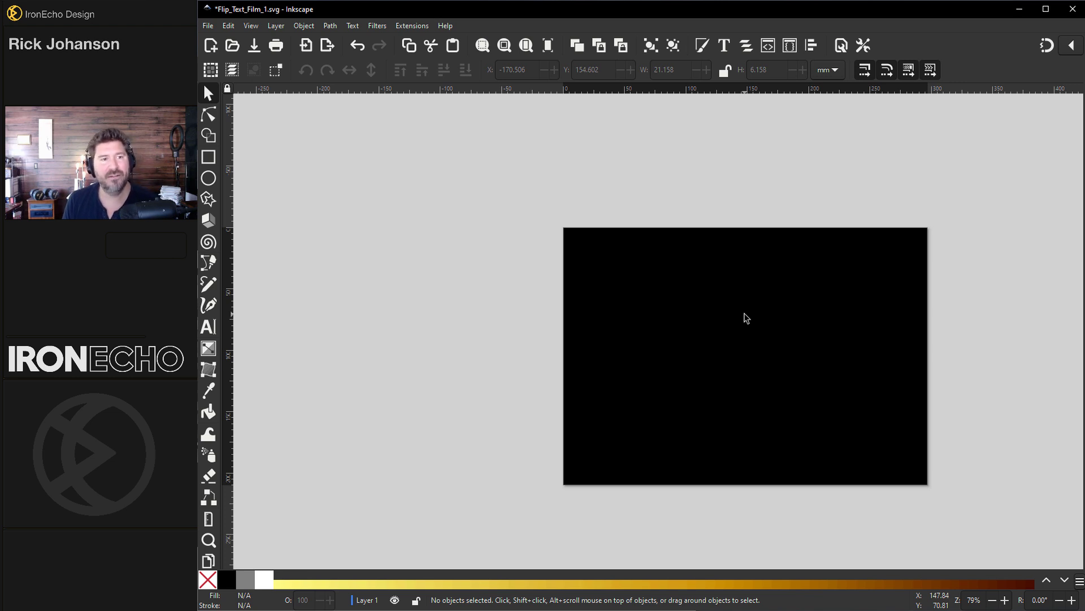
scroll(746, 317, down, 1)
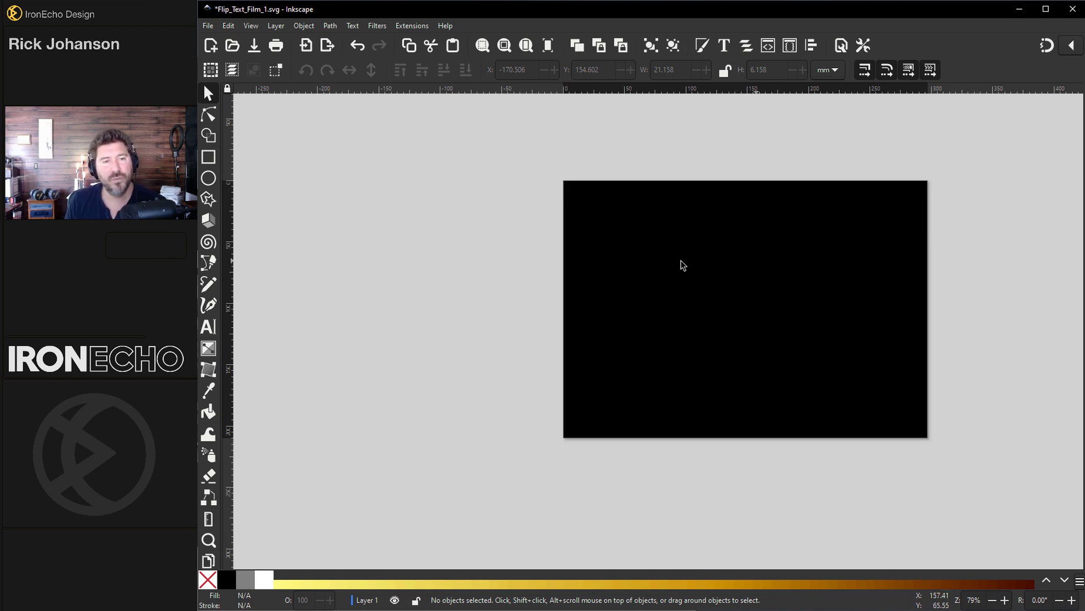
click(208, 26)
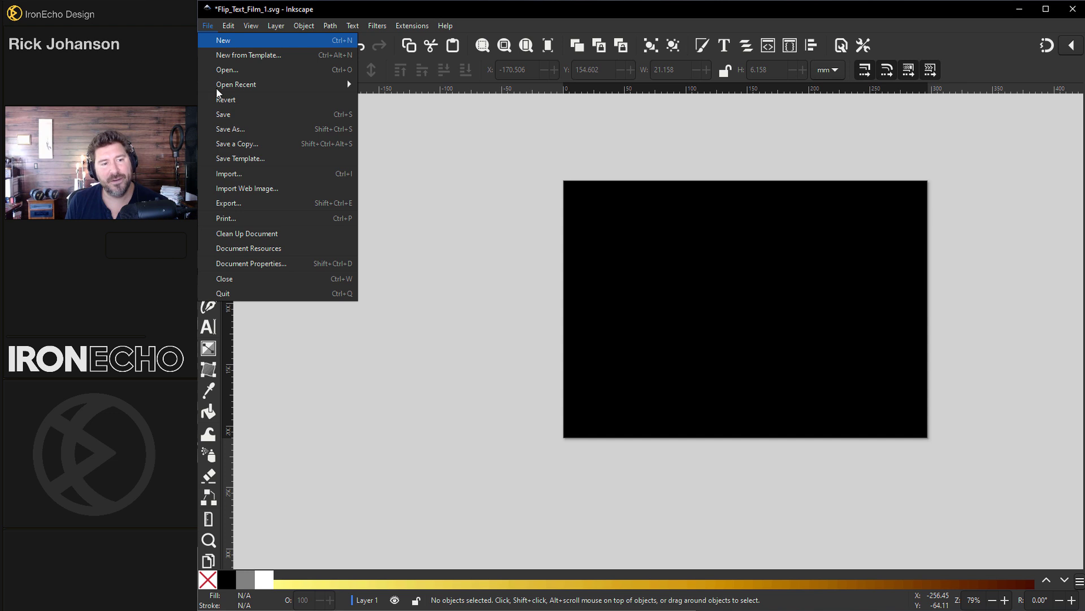
click(240, 265)
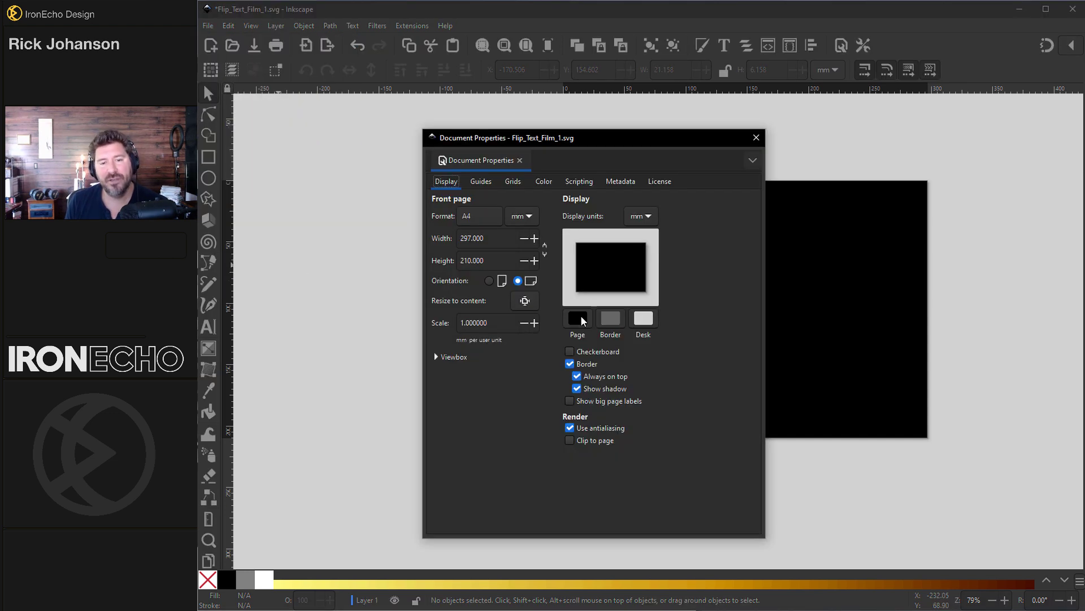
click(581, 314)
drag(619, 324, 911, 284)
drag(656, 305, 636, 279)
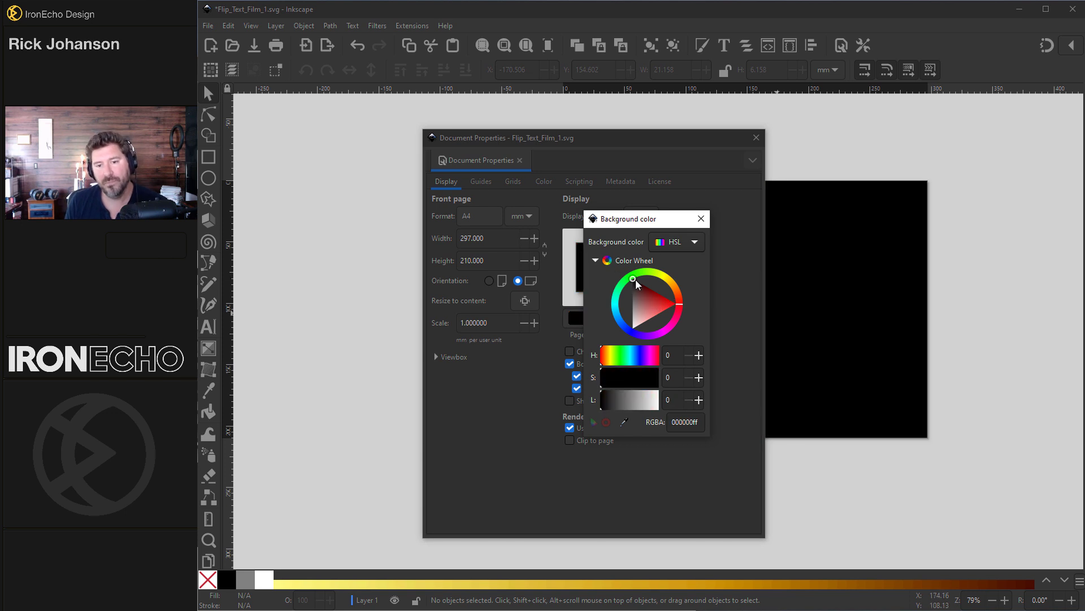
click(526, 400)
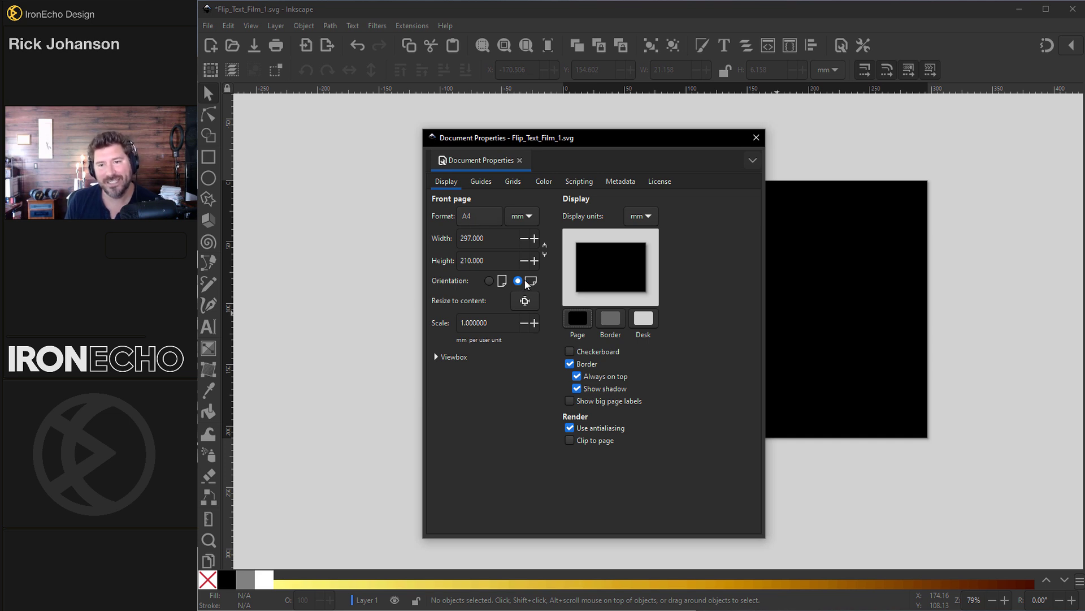
click(756, 138)
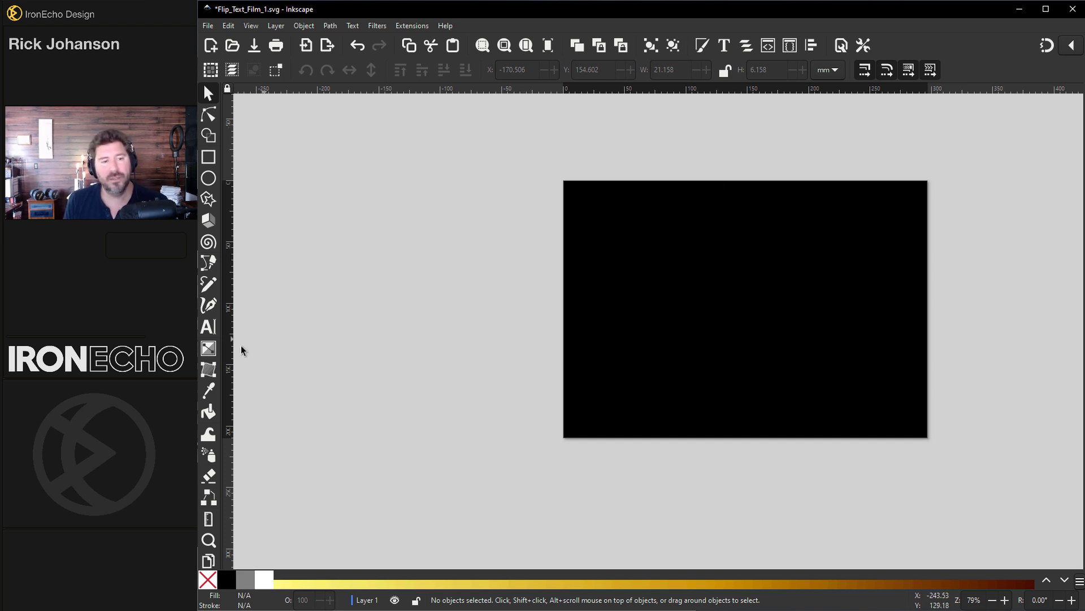
Type START left of the page in Heavy weight at 165 pt.
click(208, 327)
click(286, 268)
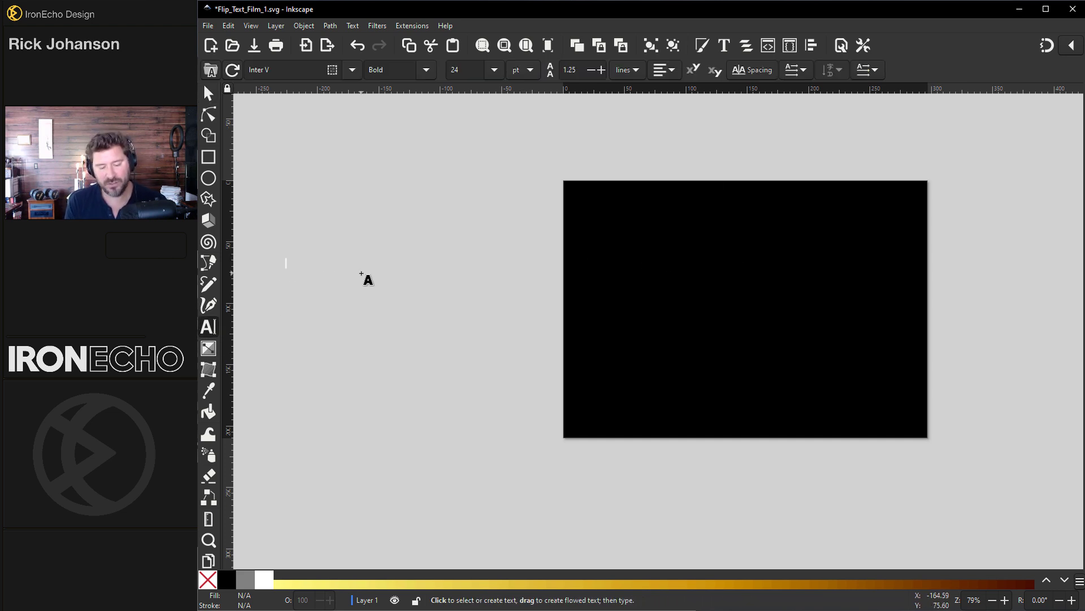
text(START)
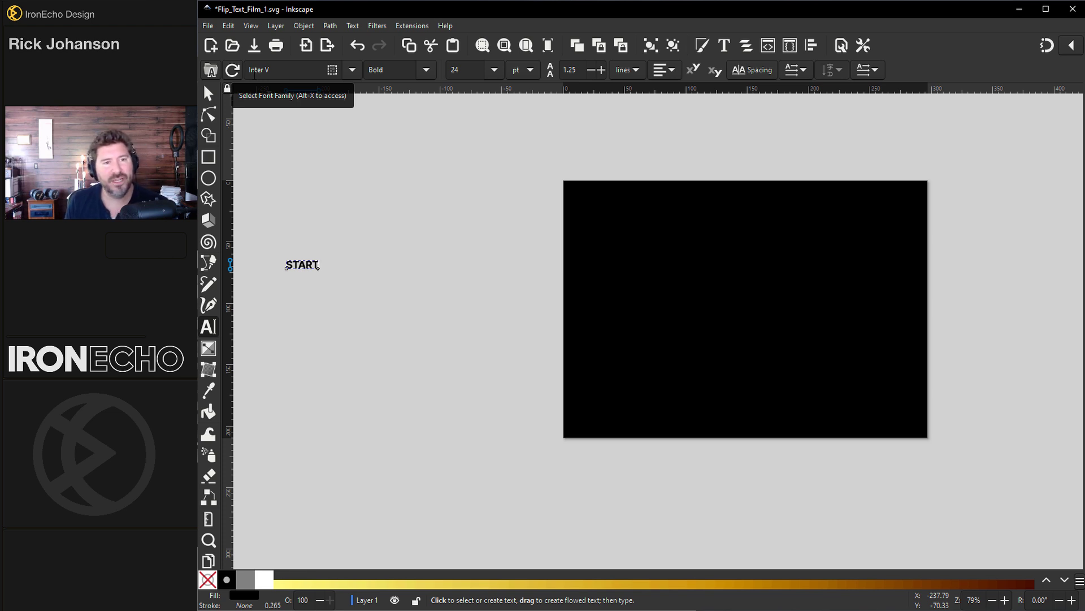
click(425, 73)
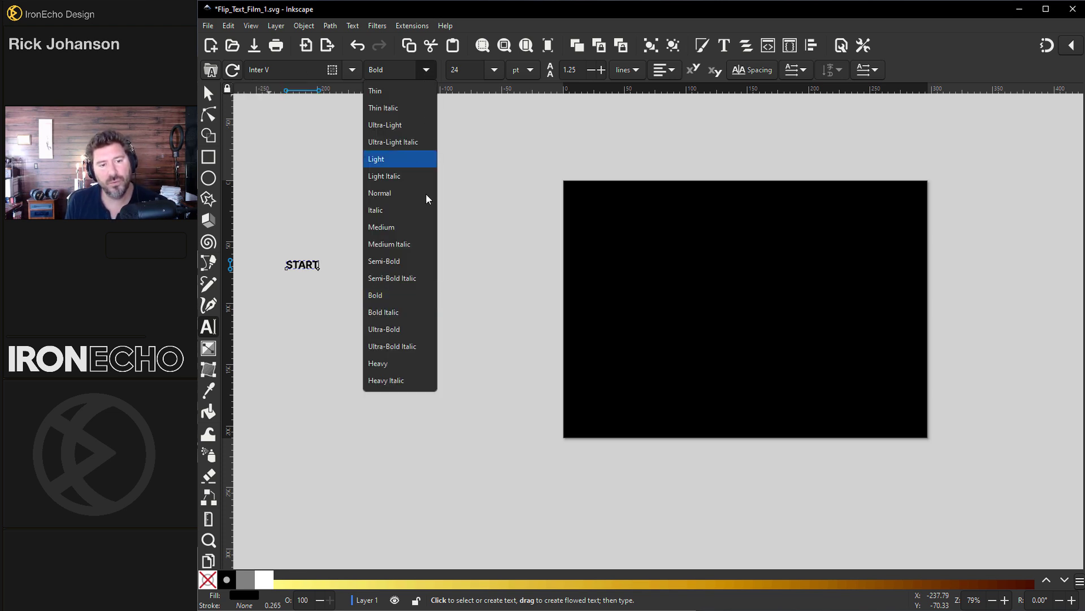
key(Escape)
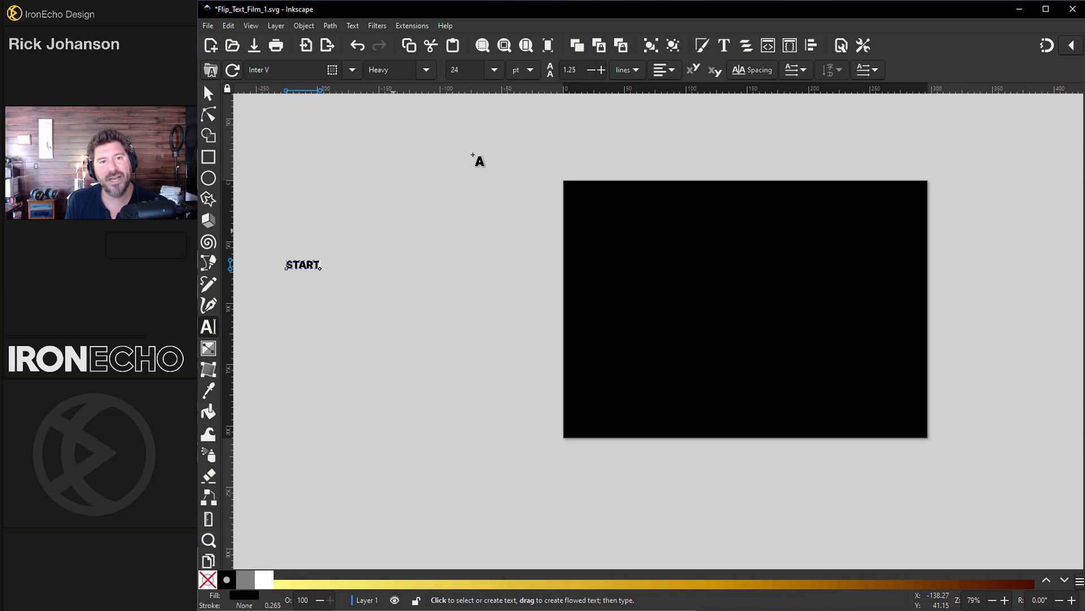
text(17)
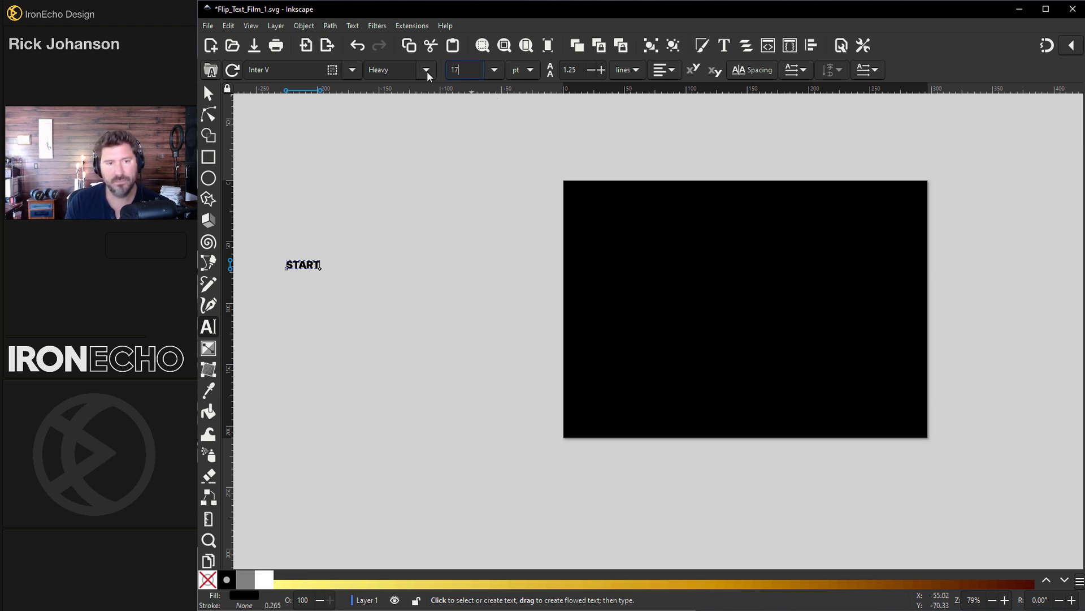
key(BackSpace)
text(65)
key(Return)
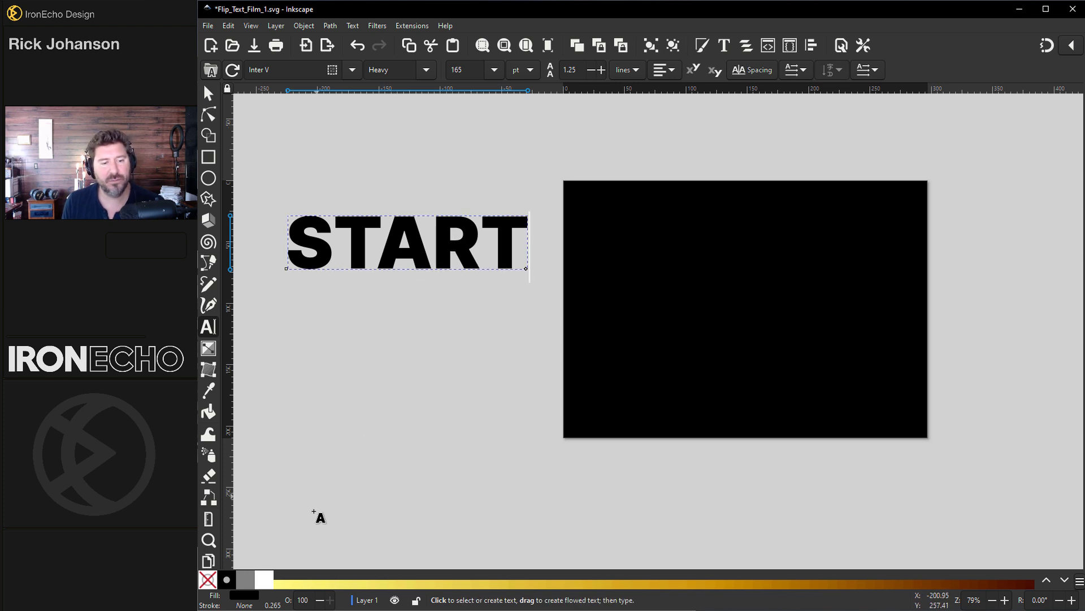
Fill the START text white, confirming the colour in Fill and Stroke.
click(263, 580)
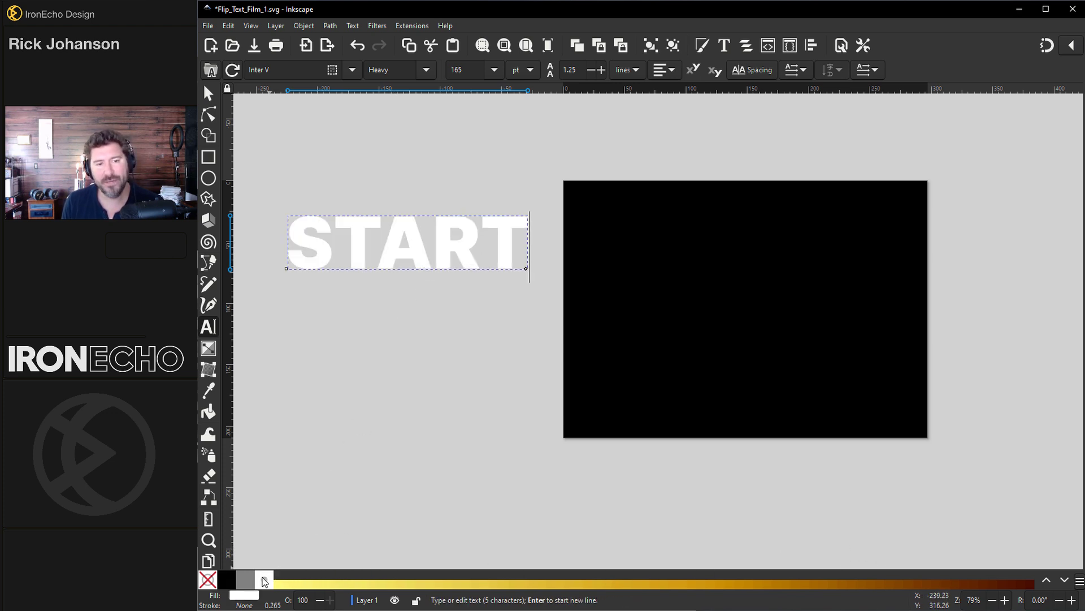
click(308, 25)
click(321, 52)
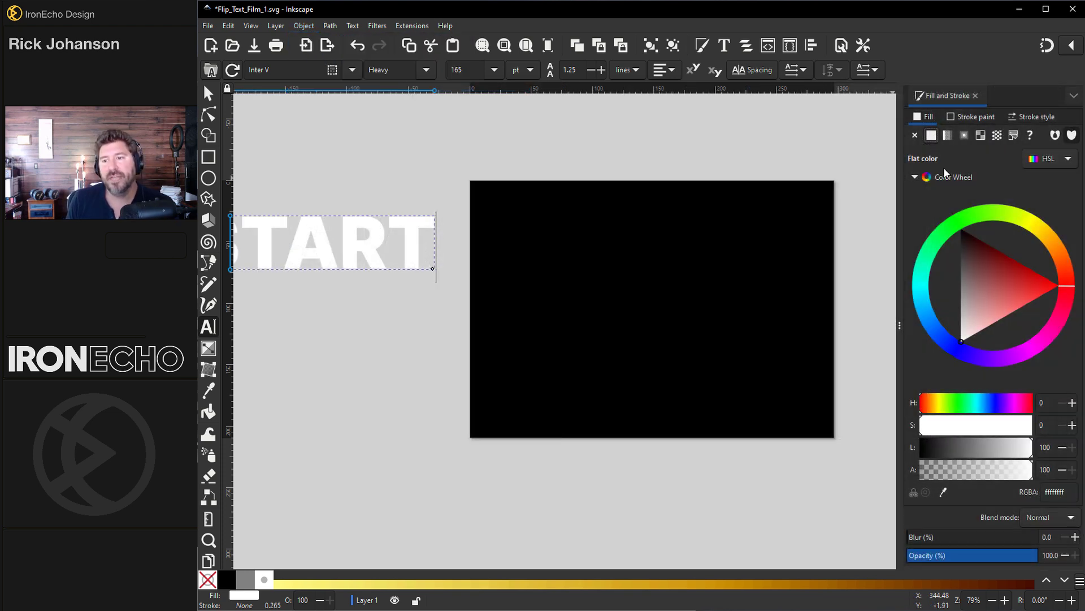
drag(1040, 265, 958, 351)
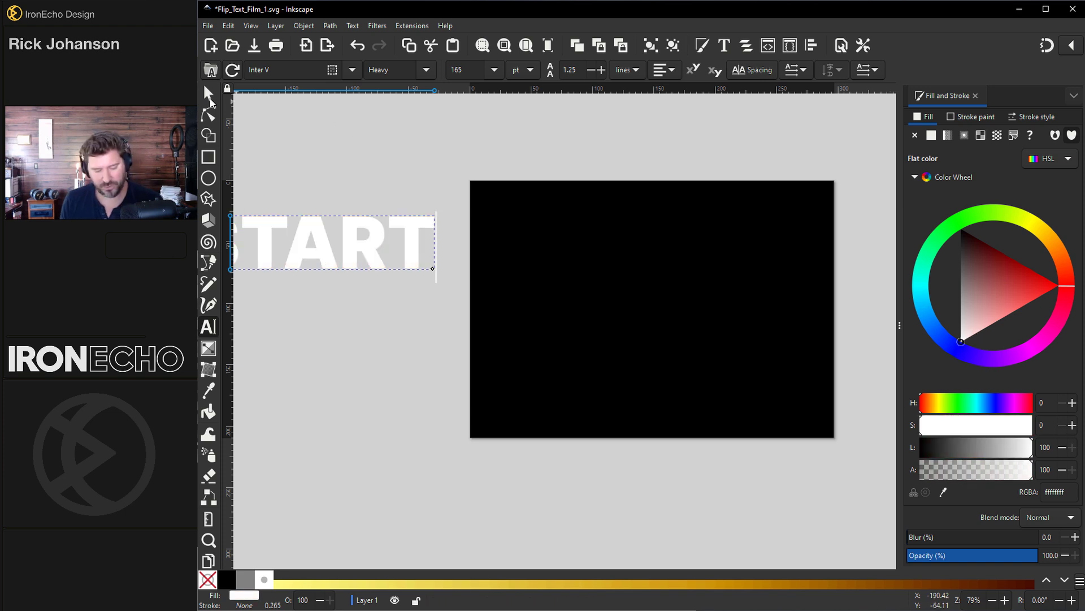
Move START to the top left, duplicate it, retype the copy as FINISH, and place it beneath START.
click(210, 96)
drag(316, 238, 412, 138)
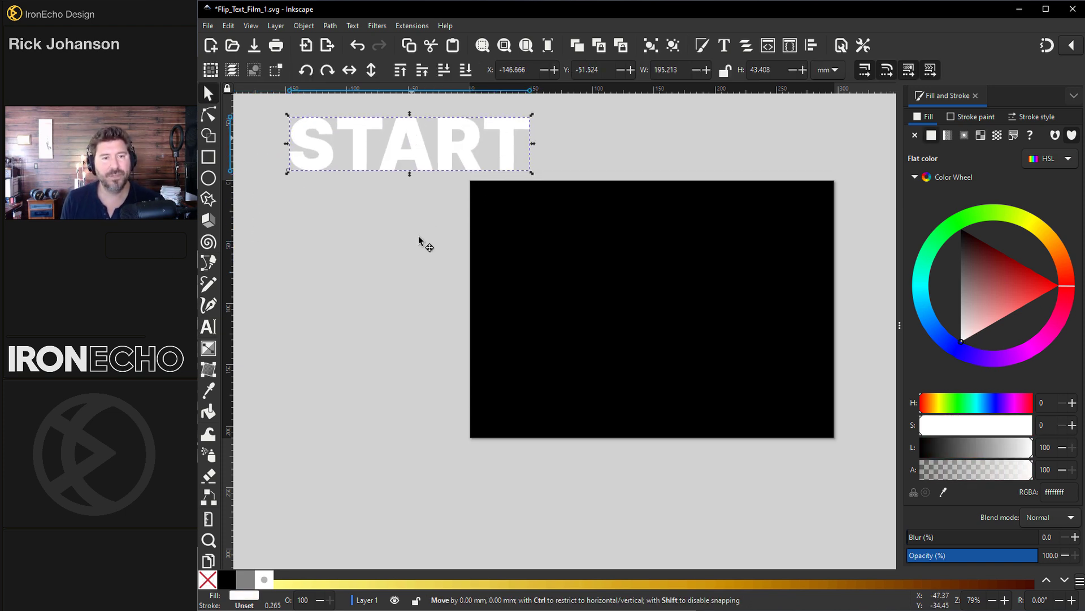
key(ctrl+d)
drag(419, 236, 419, 488)
double_click(419, 487)
key(ctrl+a)
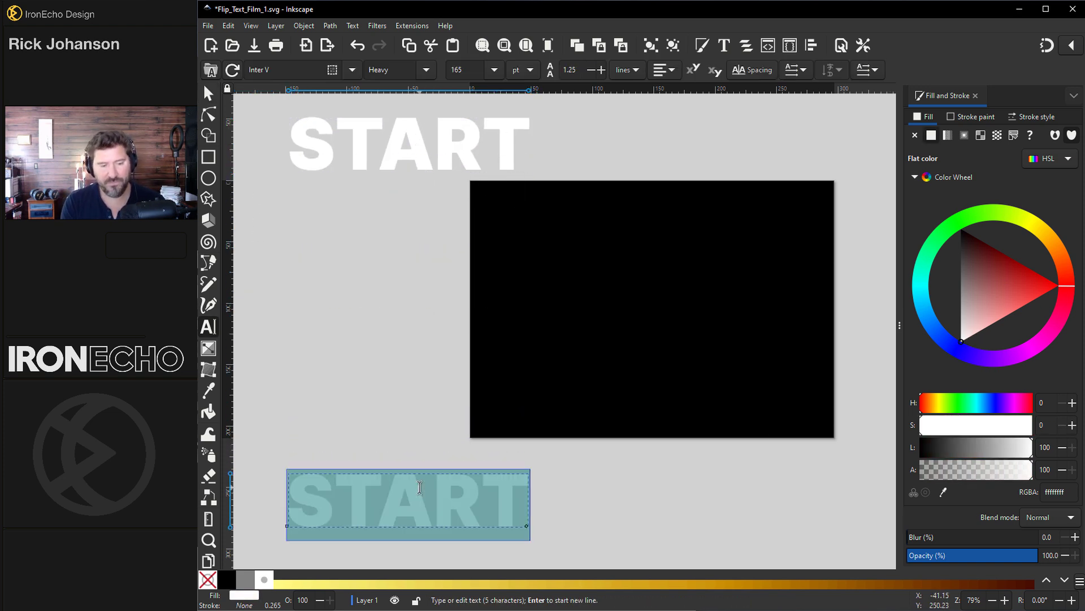
text(FINISH)
key(Escape)
key(s)
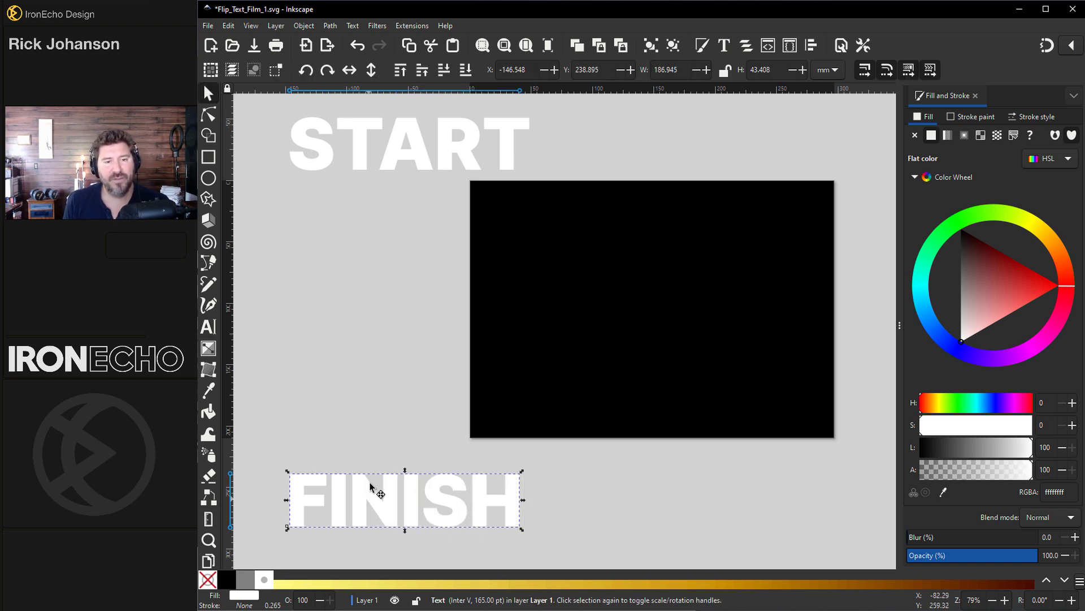
drag(371, 485, 376, 196)
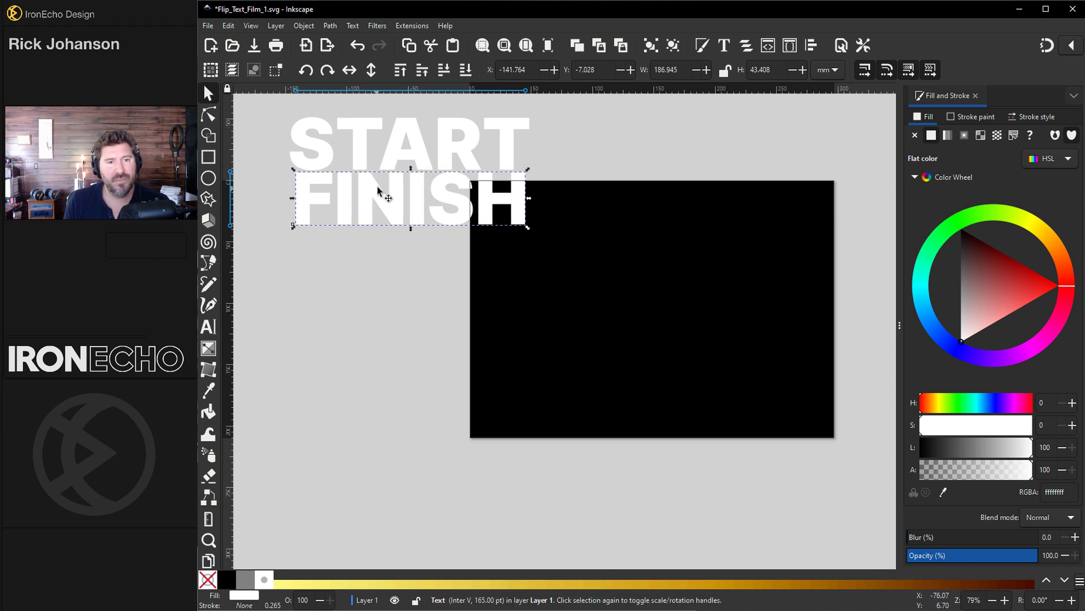
Tighten START's letter spacing to -5.
click(407, 143)
double_click(407, 143)
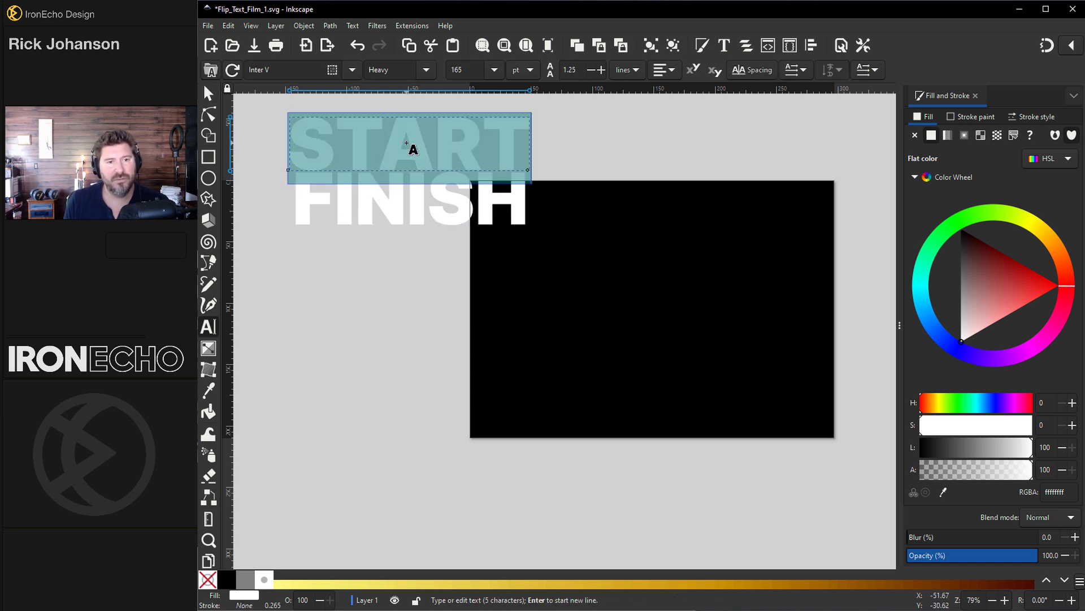
click(755, 70)
text(-5)
key(Return)
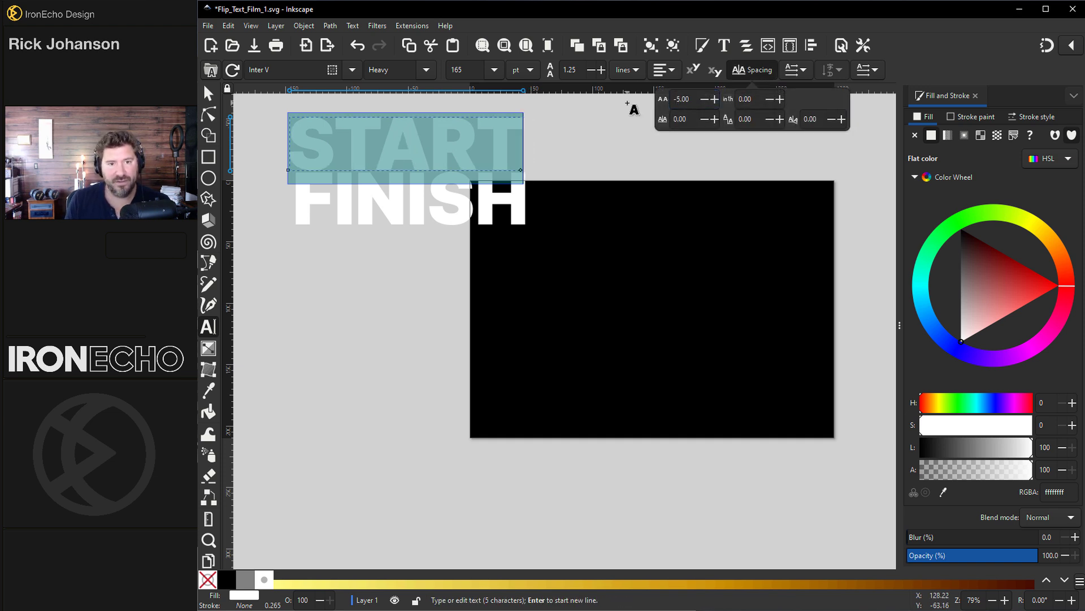
key(Escape)
key(s)
click(360, 158)
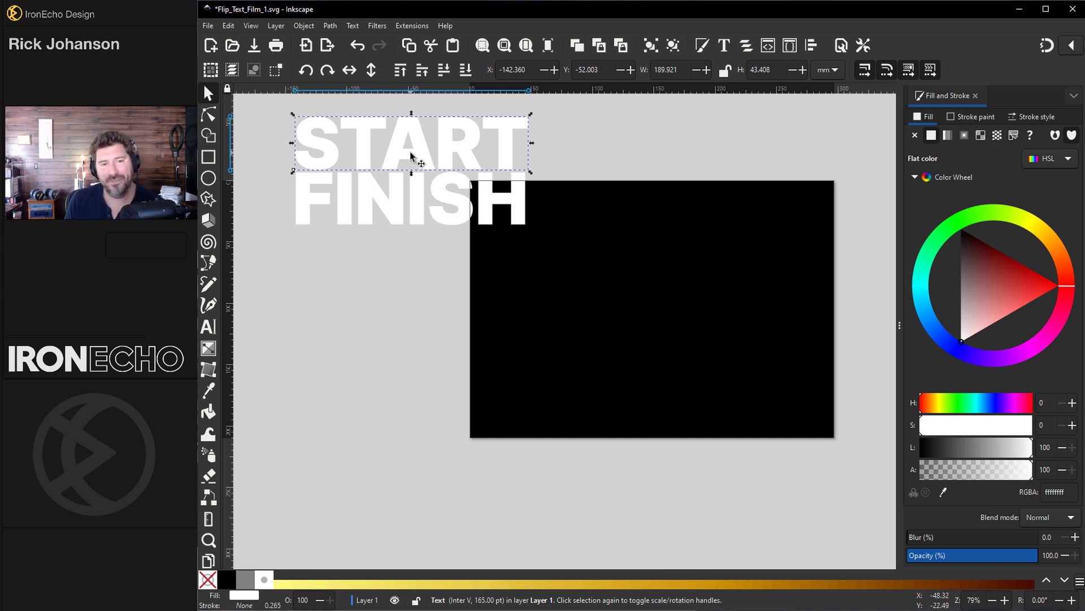
Convert START and FINISH to paths, moving FINISH lower and START above it.
drag(411, 156, 424, 154)
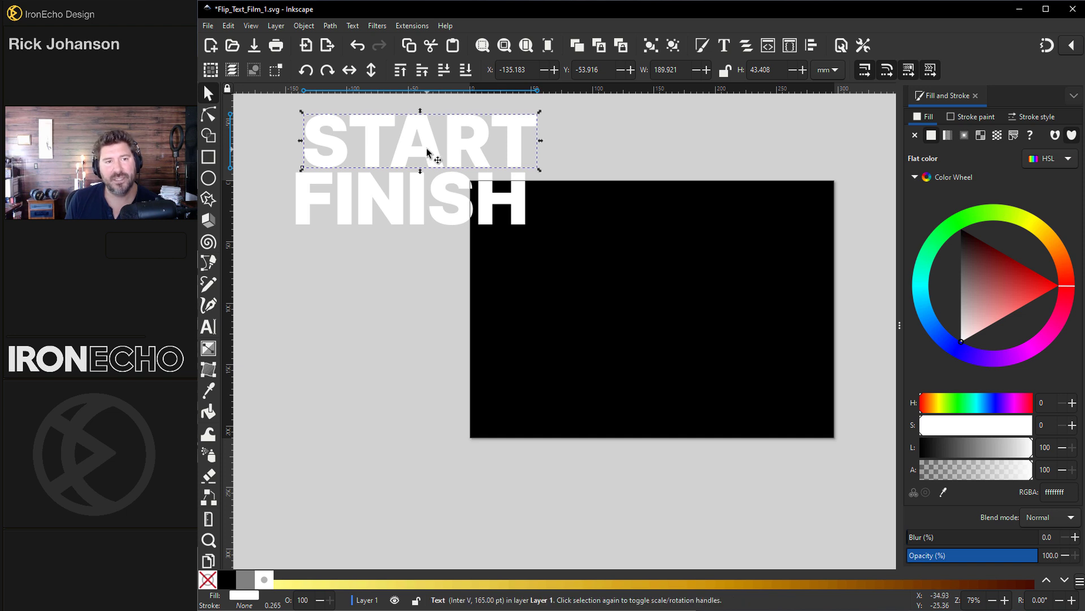
click(333, 25)
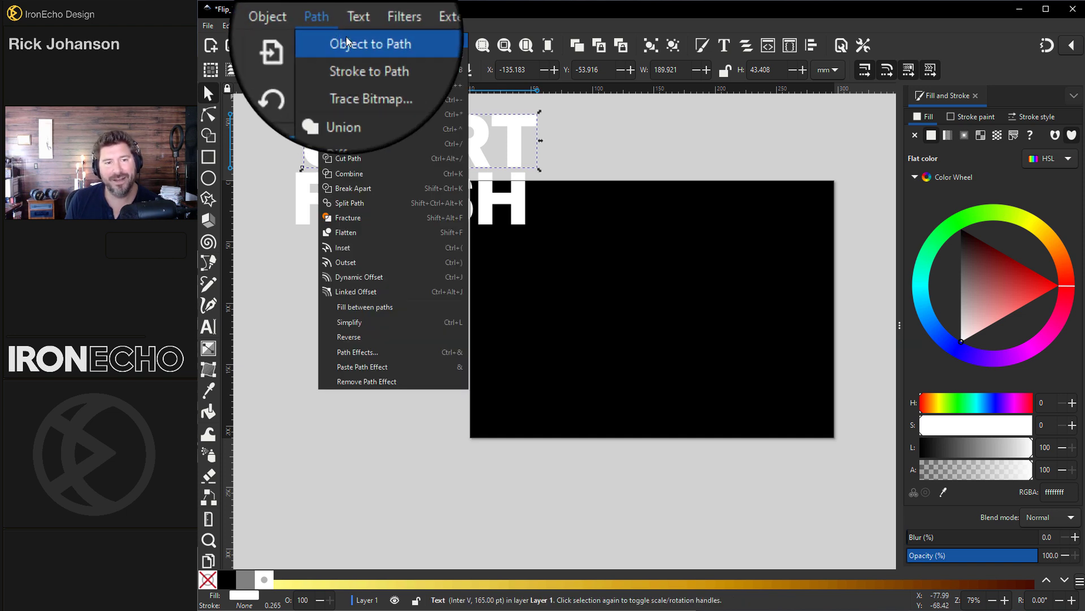
click(346, 36)
click(374, 184)
click(332, 26)
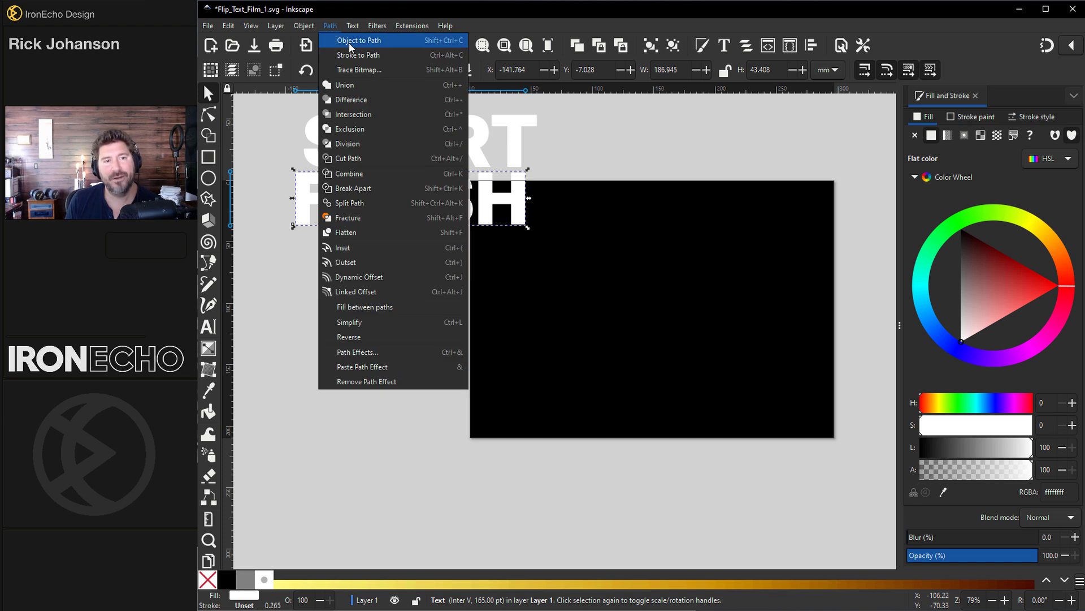
click(348, 42)
drag(375, 203, 360, 289)
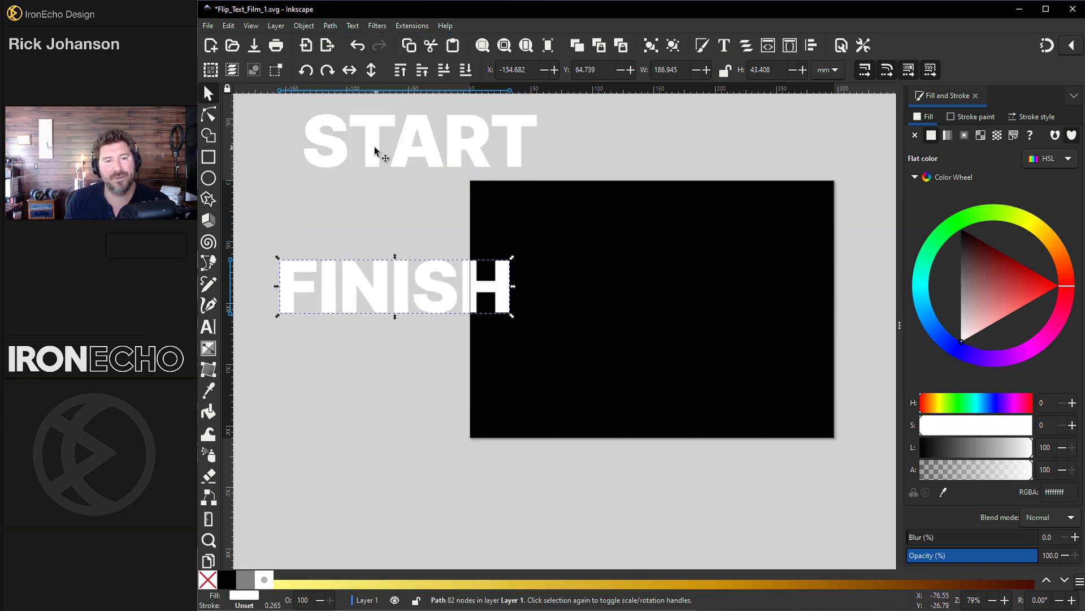
drag(370, 155, 350, 184)
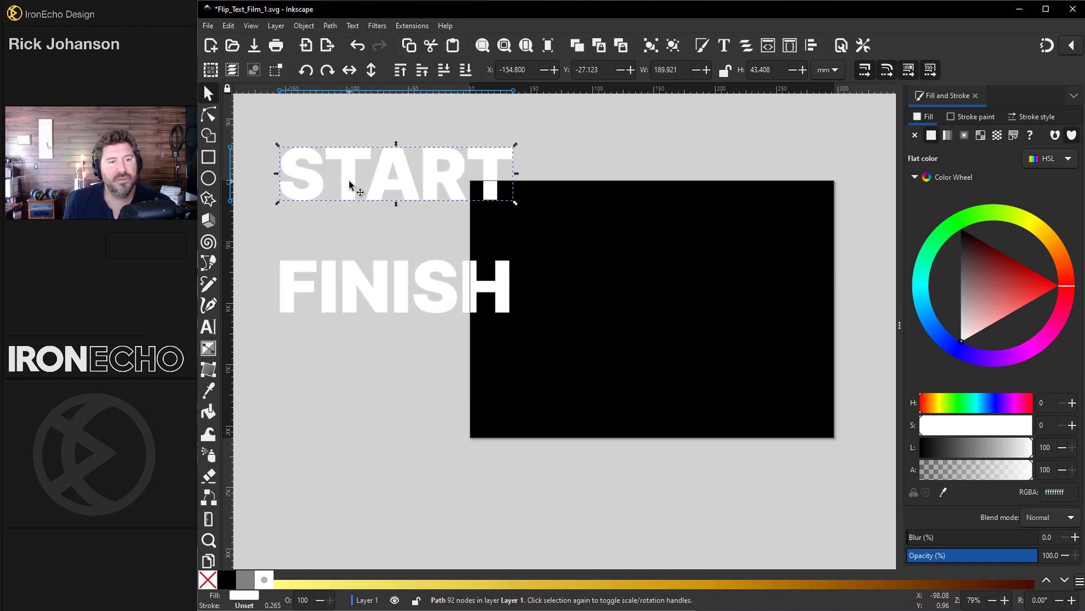
Fill START with a white-to-opaque-black linear gradient, shifting both stops inward (black at 0.72).
click(949, 136)
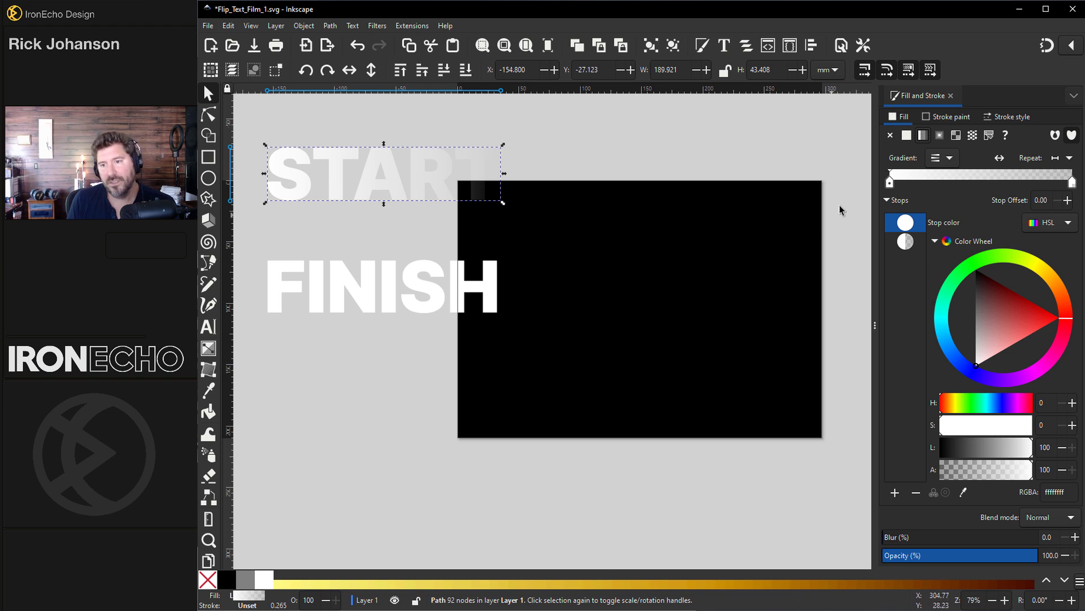
click(1073, 183)
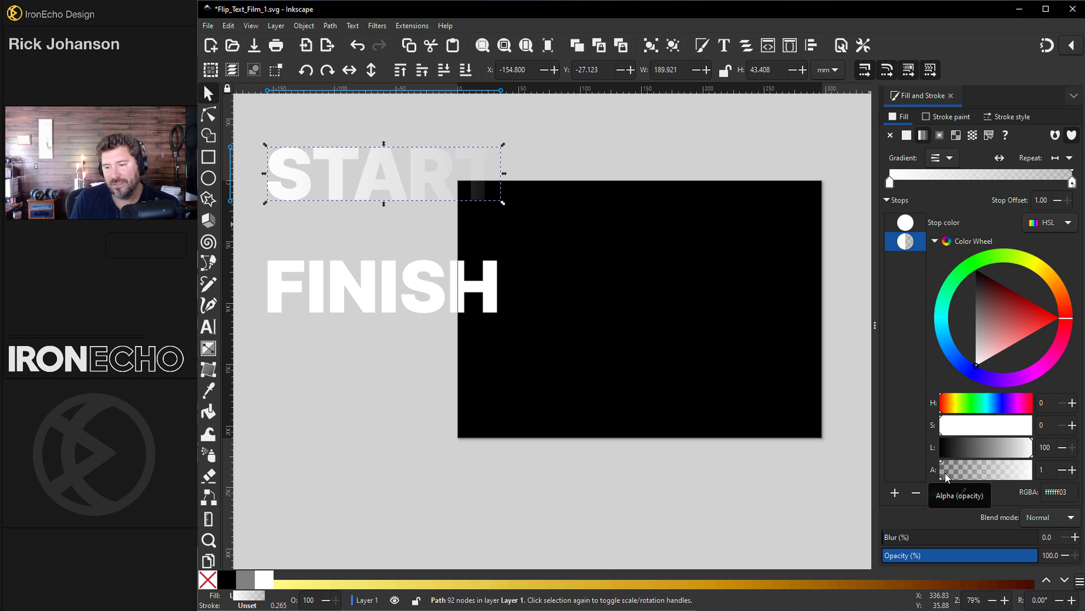
drag(945, 473, 1060, 473)
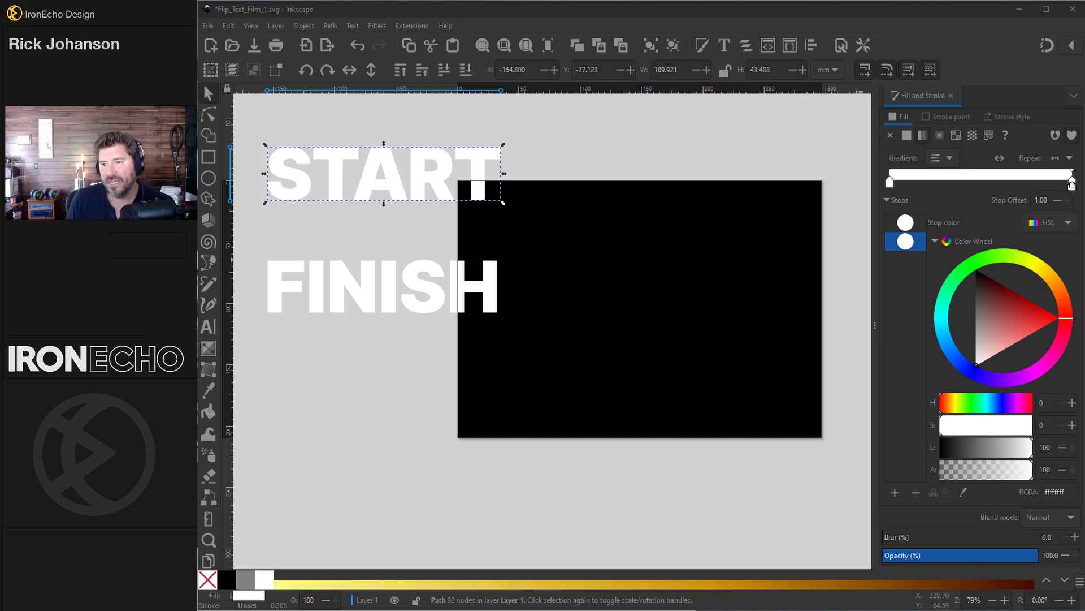
click(984, 279)
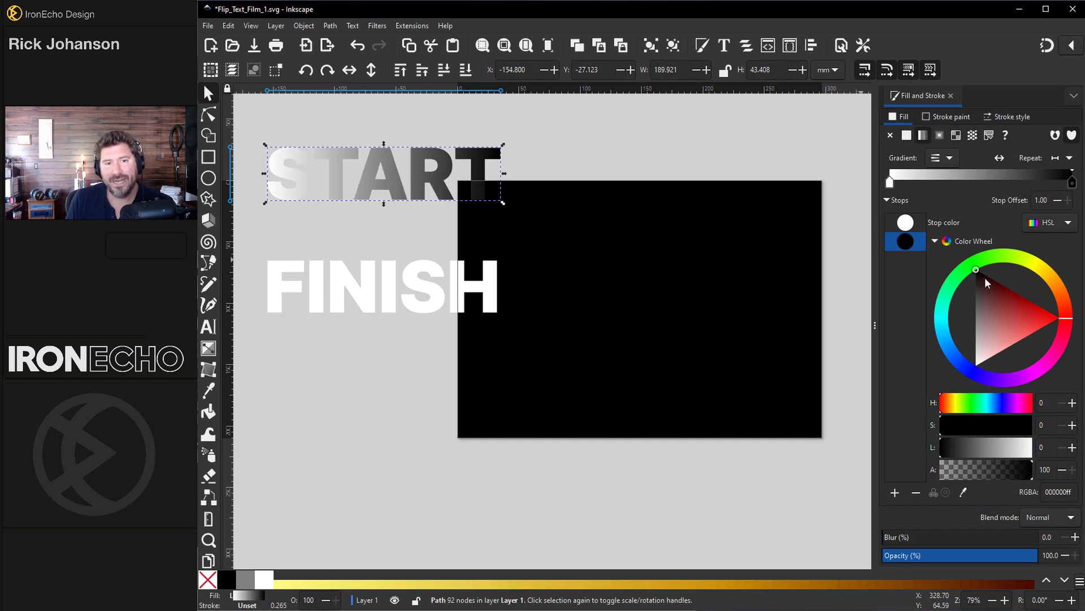
click(891, 186)
drag(891, 185, 926, 184)
drag(1072, 182, 1021, 186)
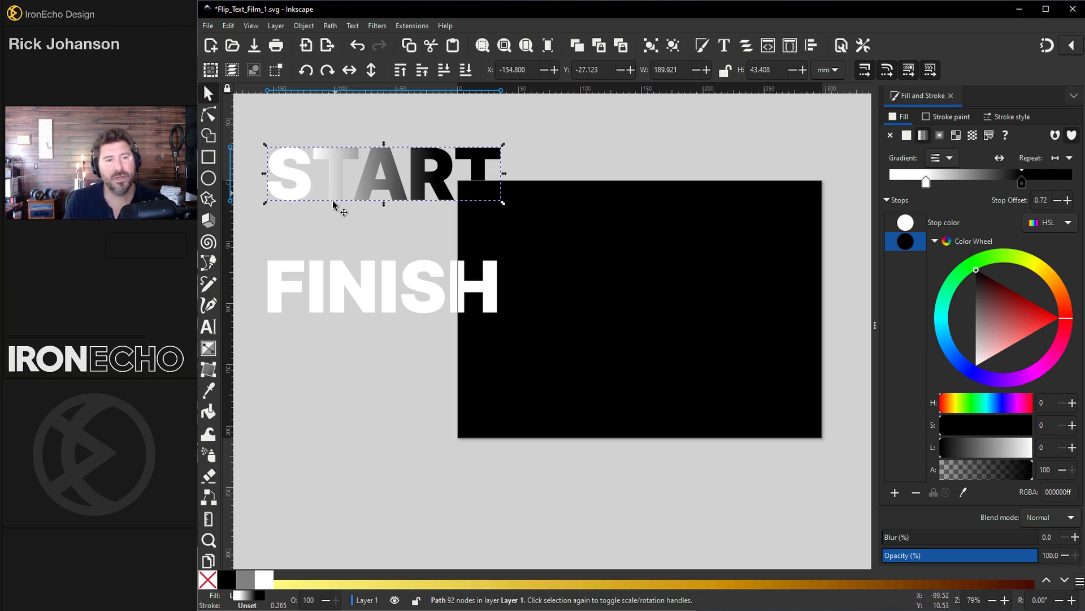
Drag START's gradient handles so it runs vertically, then switch to flip text effect.svg.
click(209, 349)
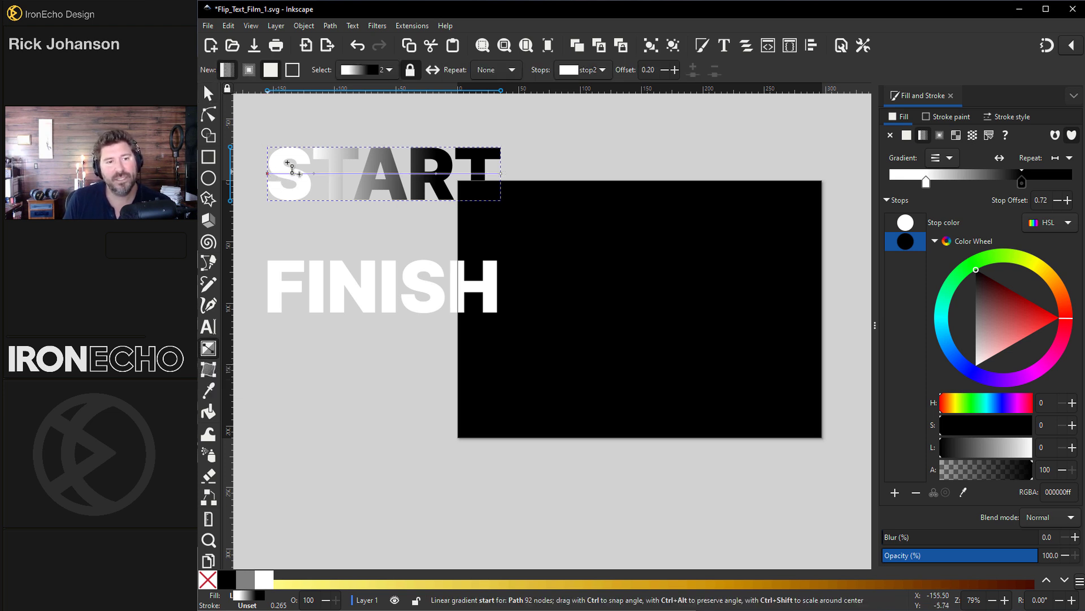
drag(288, 165, 378, 147)
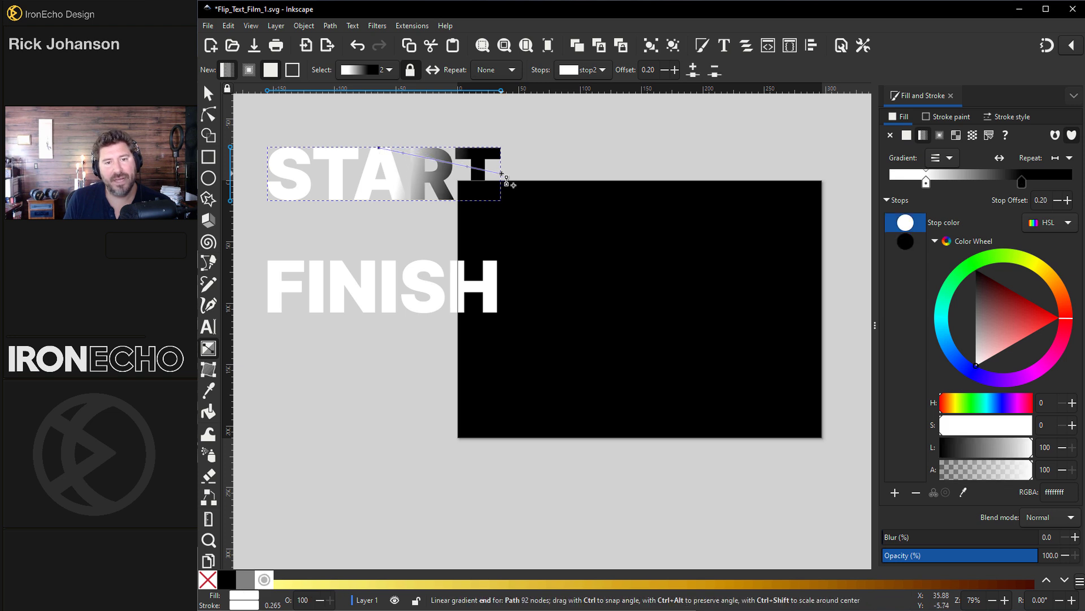
mouse_move(506, 180)
mouse_down()
mouse_move(384, 228)
mouse_move(386, 239)
mouse_move(379, 228)
mouse_up()
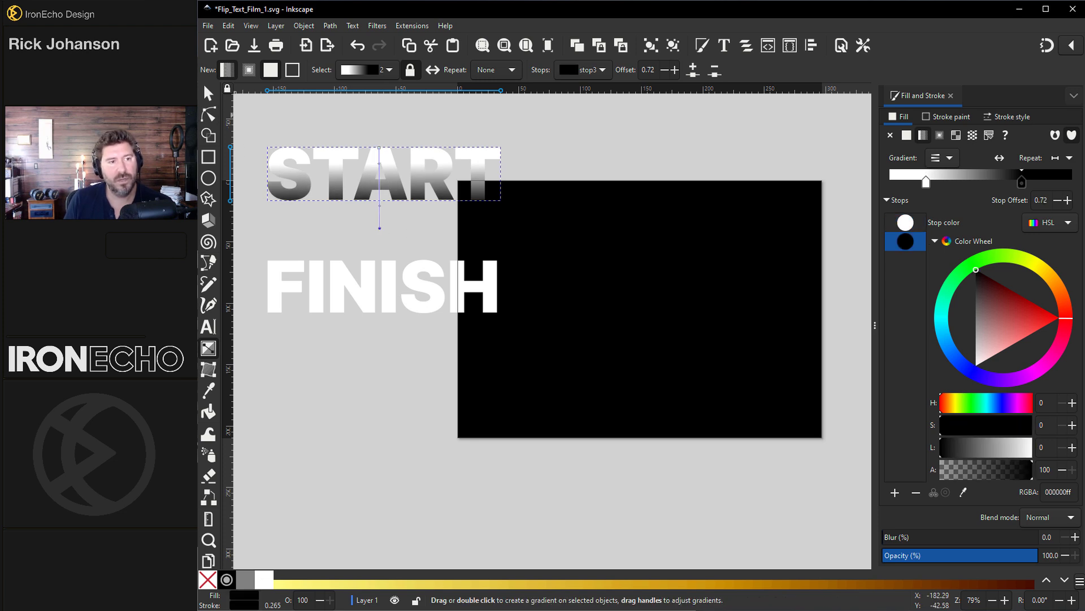
key(alt+Tab)
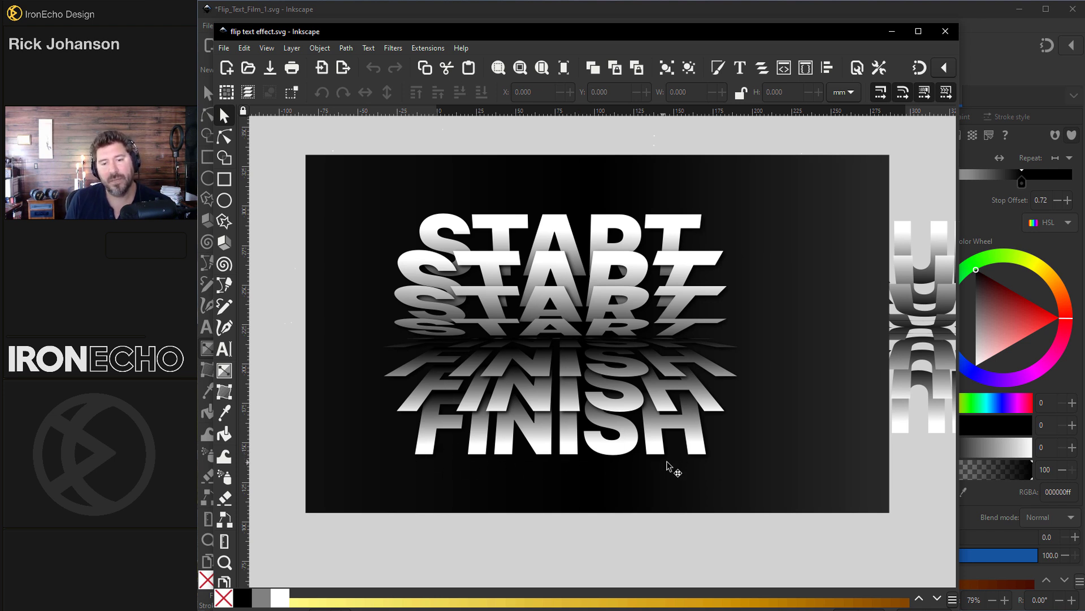
Back in the project, give FINISH a vertical dark-to-white gradient with stops at 0.21 and 0.76.
click(892, 31)
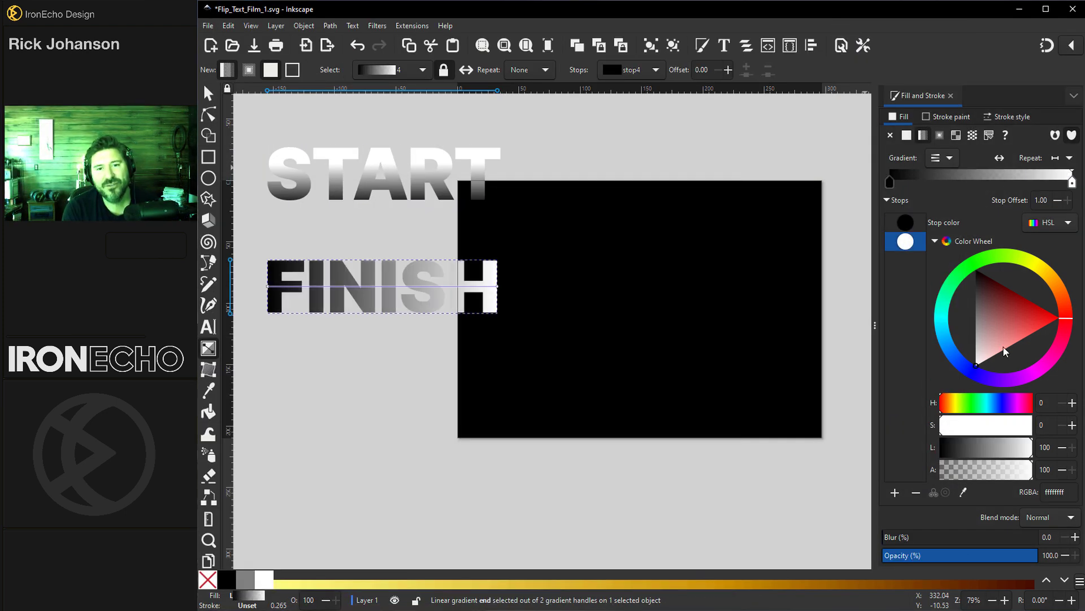
double_click(928, 181)
double_click(1035, 181)
click(928, 181)
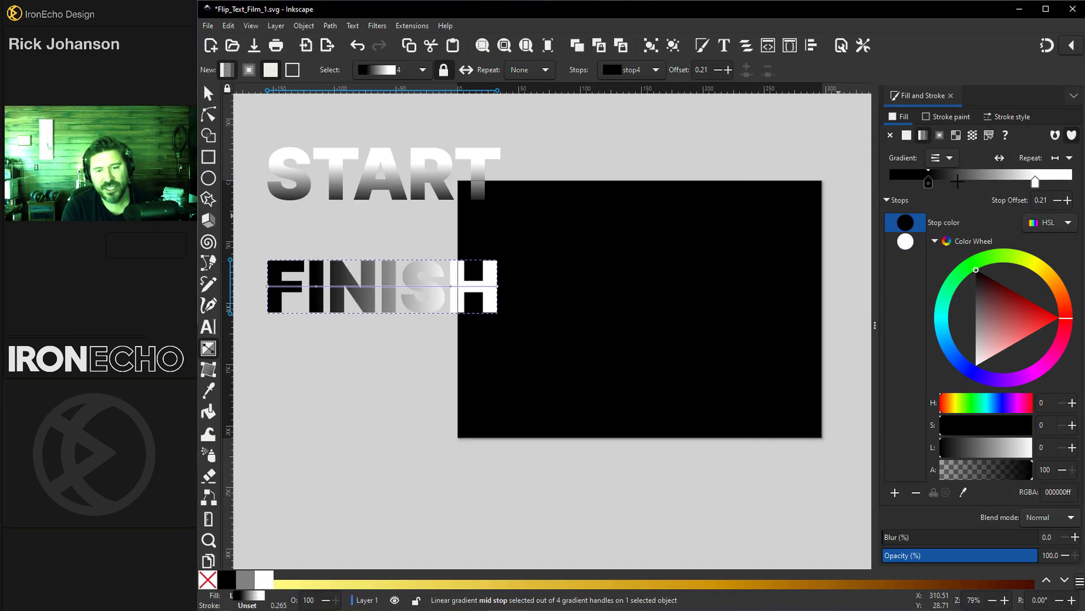
drag(362, 245, 362, 312)
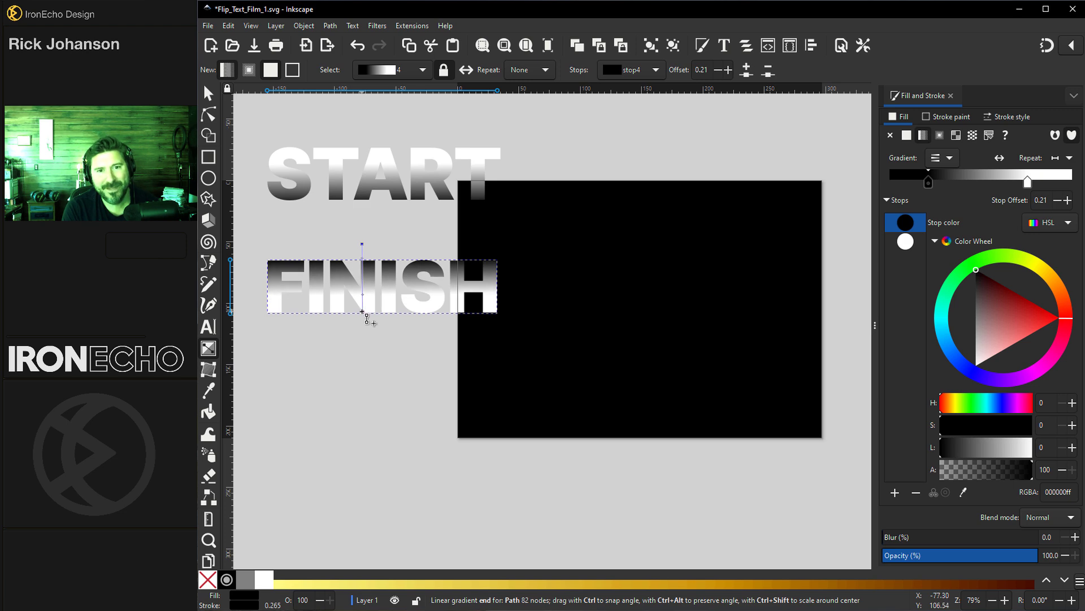
key(s)
click(208, 25)
Save the document, then move START onto the black page and FINISH toward its lower left.
click(223, 116)
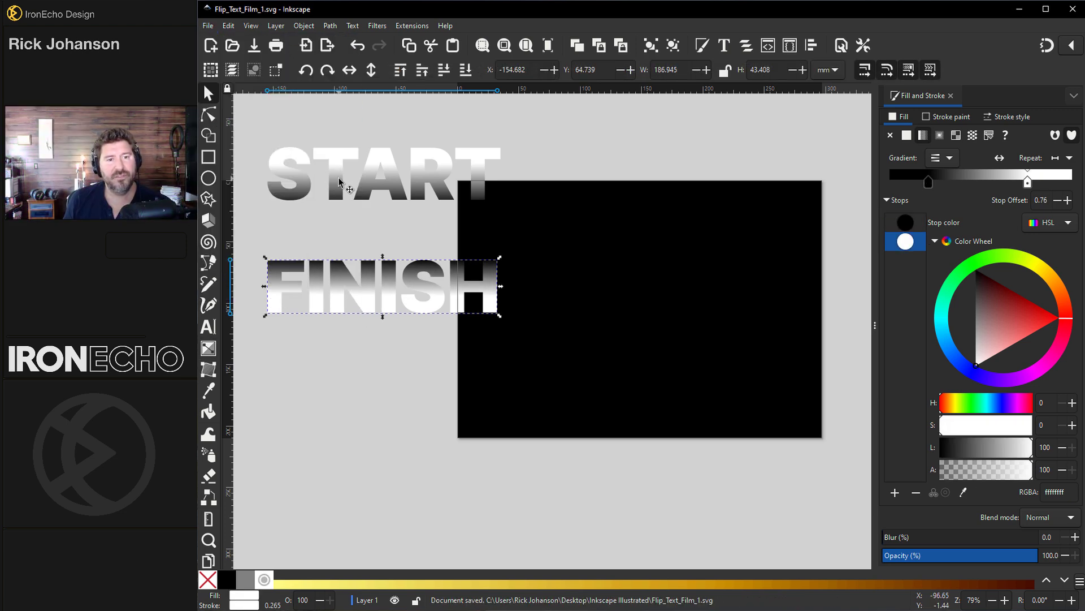
drag(339, 181, 589, 241)
drag(479, 310, 435, 423)
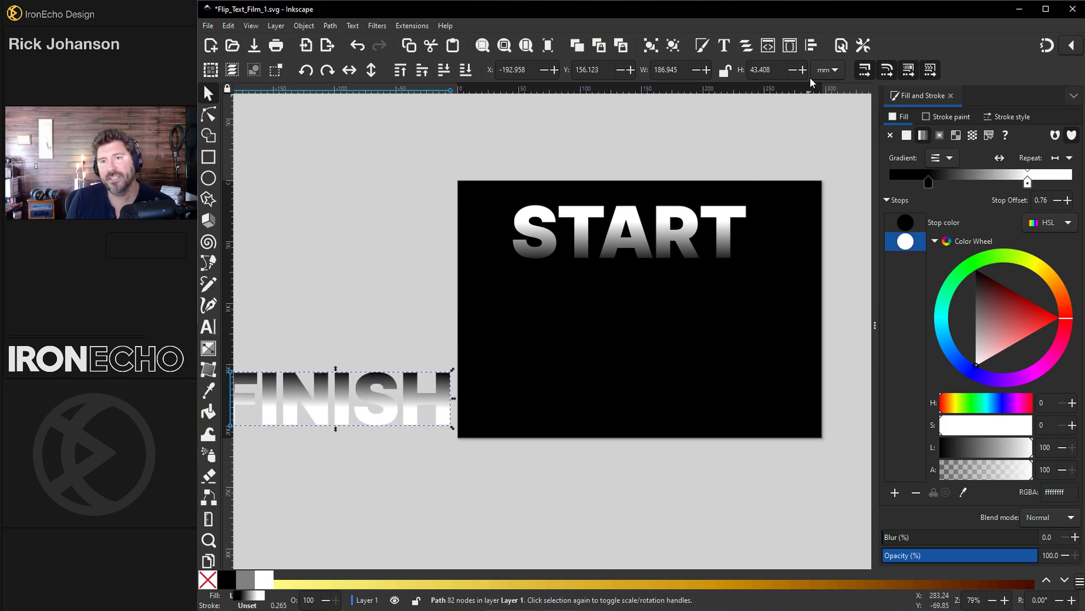
Centre START horizontally relative to the page (X 53.540 mm), leaving FINISH off-page at lower left.
click(812, 45)
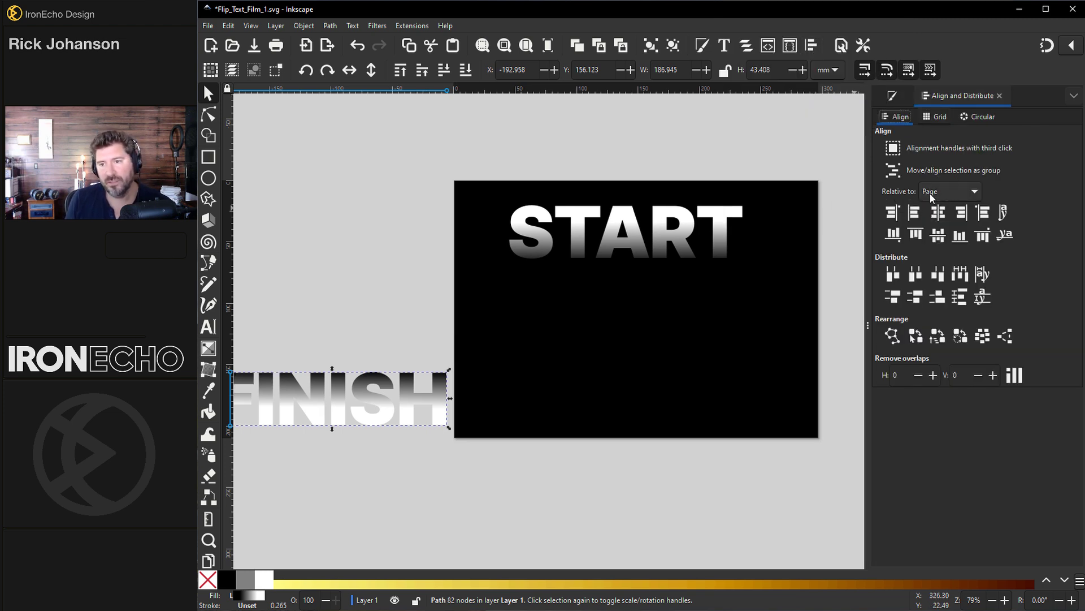
click(947, 191)
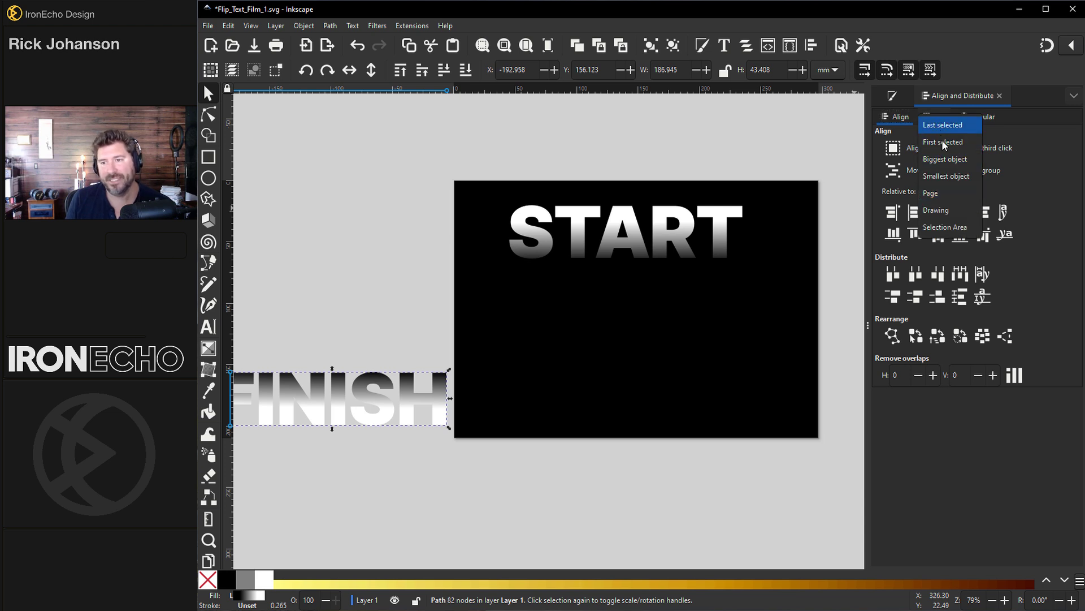
click(934, 193)
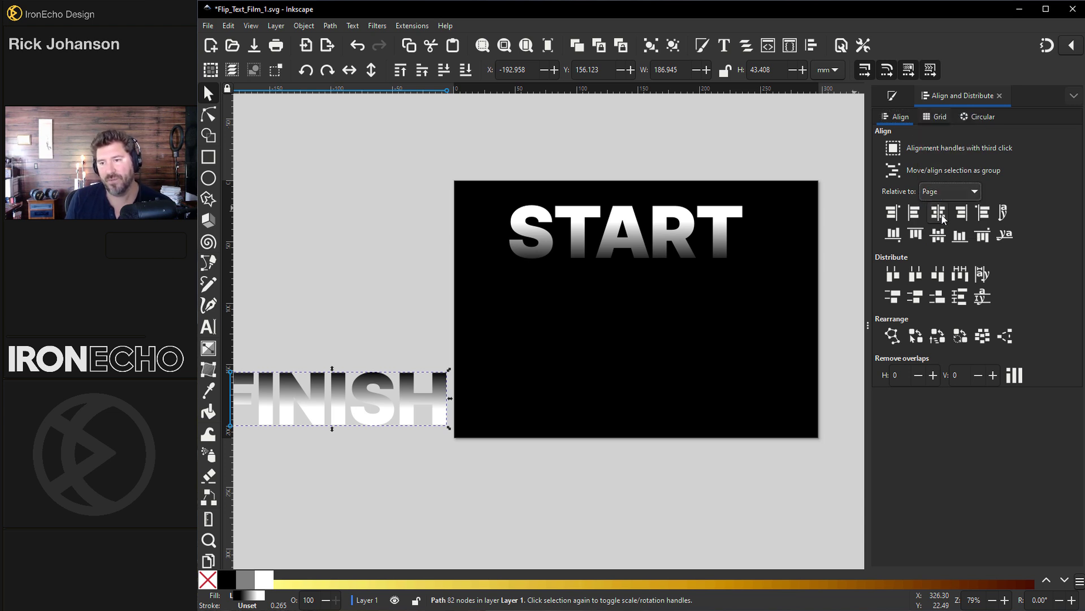
click(941, 214)
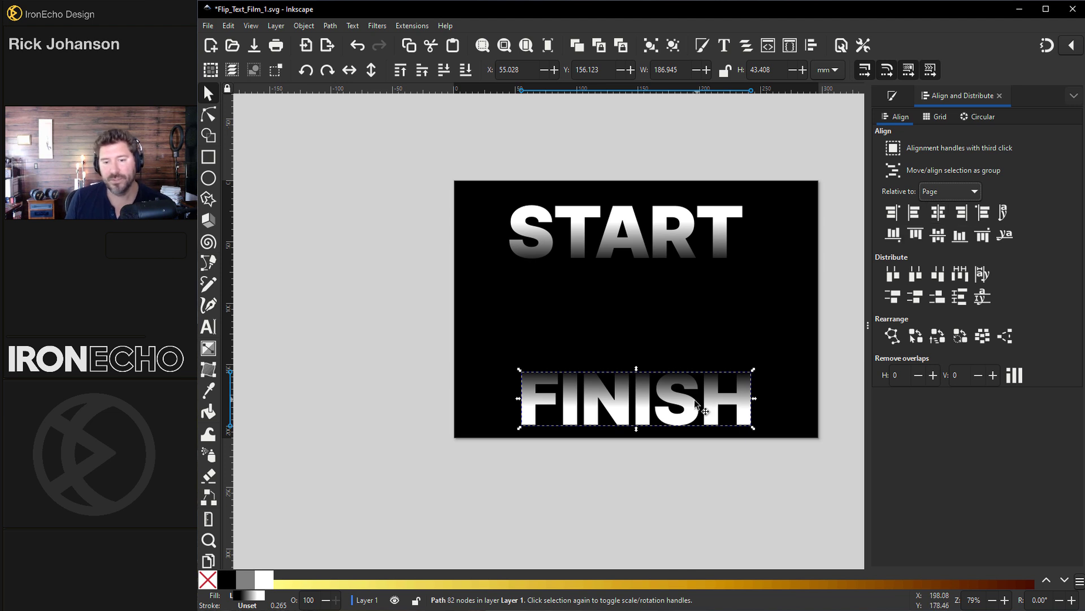
drag(688, 405, 505, 467)
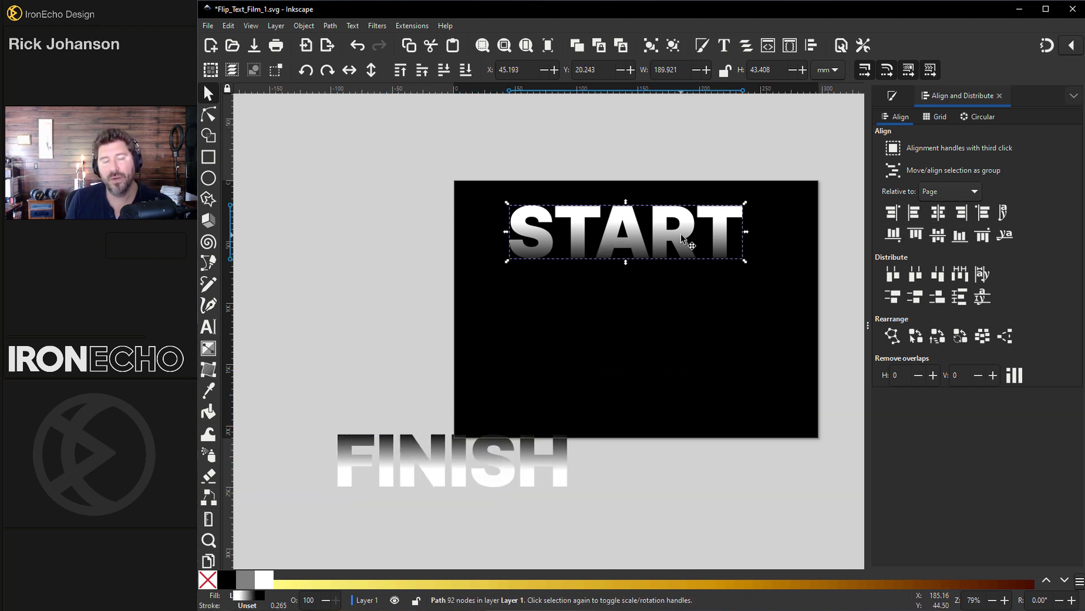
key(ctrl+z)
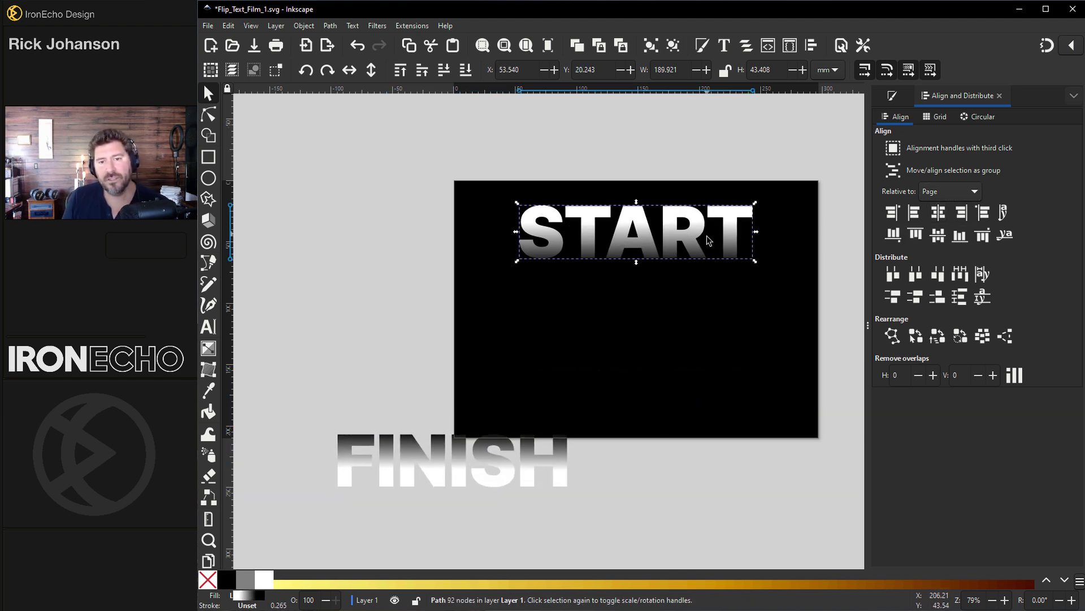
Add a Perspective/Envelope effect to START, type Perspective, with Mirror movements in vertical enabled.
click(328, 26)
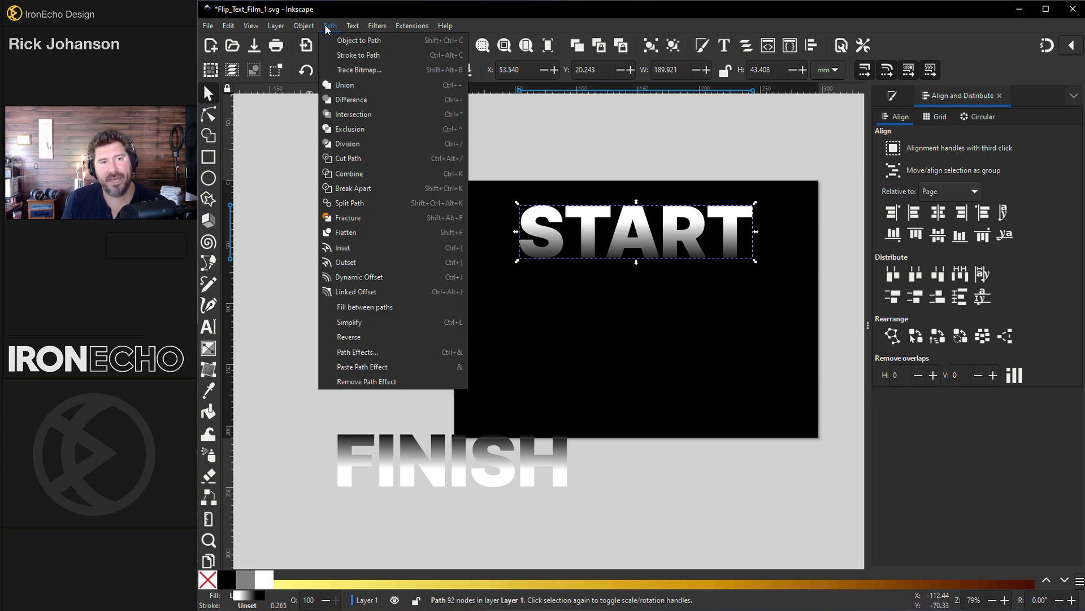
click(367, 352)
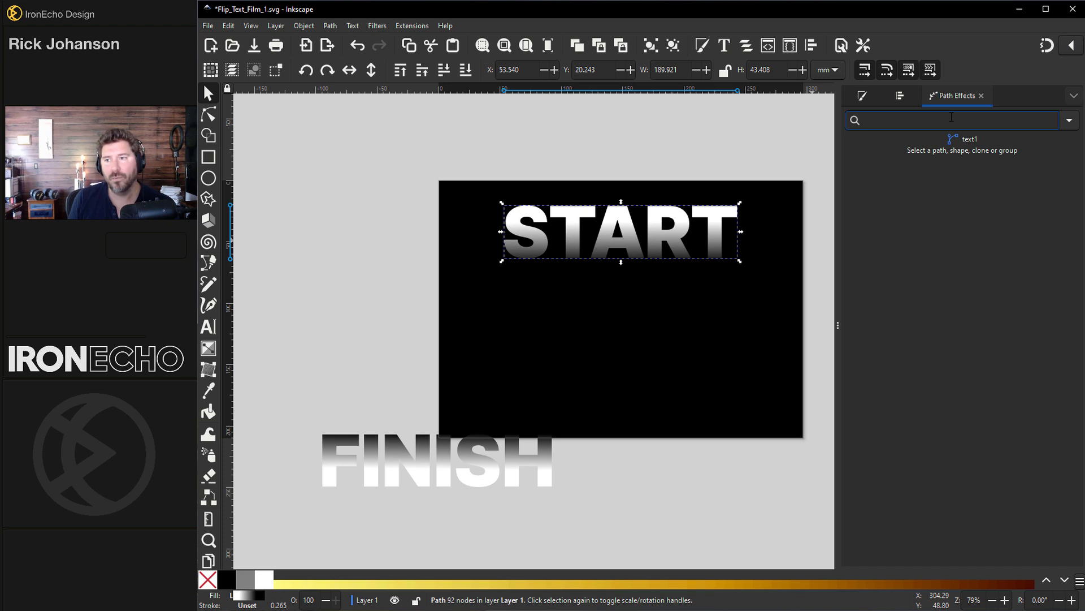
click(1069, 120)
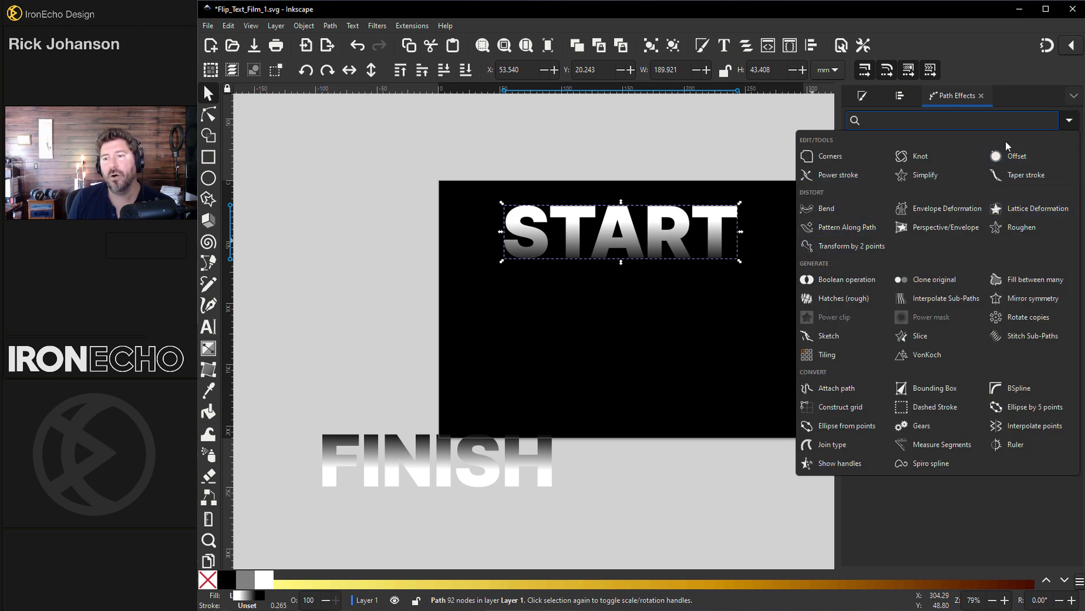
click(965, 229)
click(904, 185)
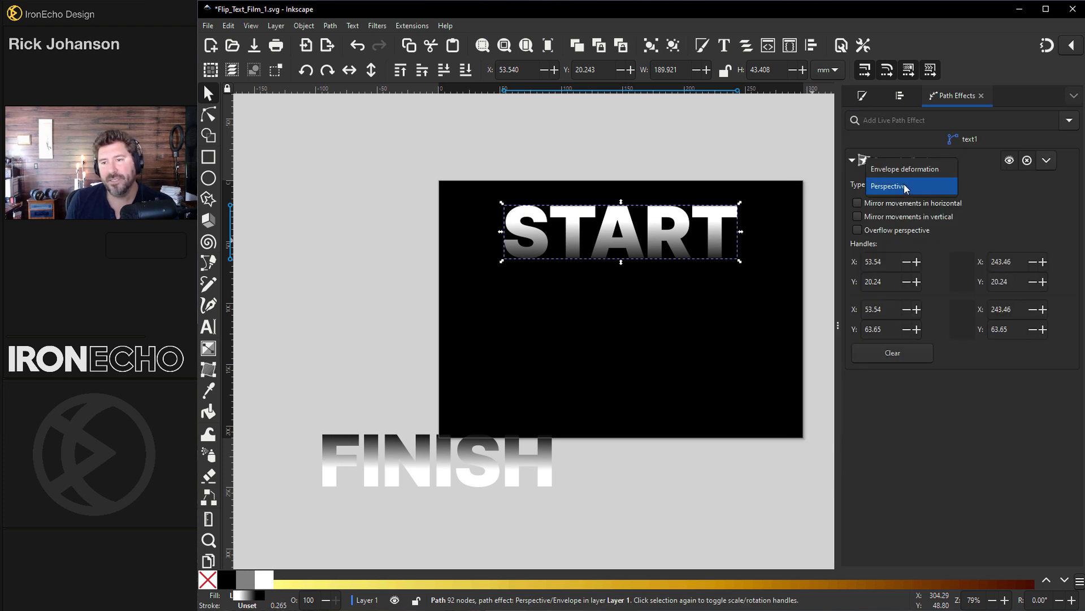
click(913, 186)
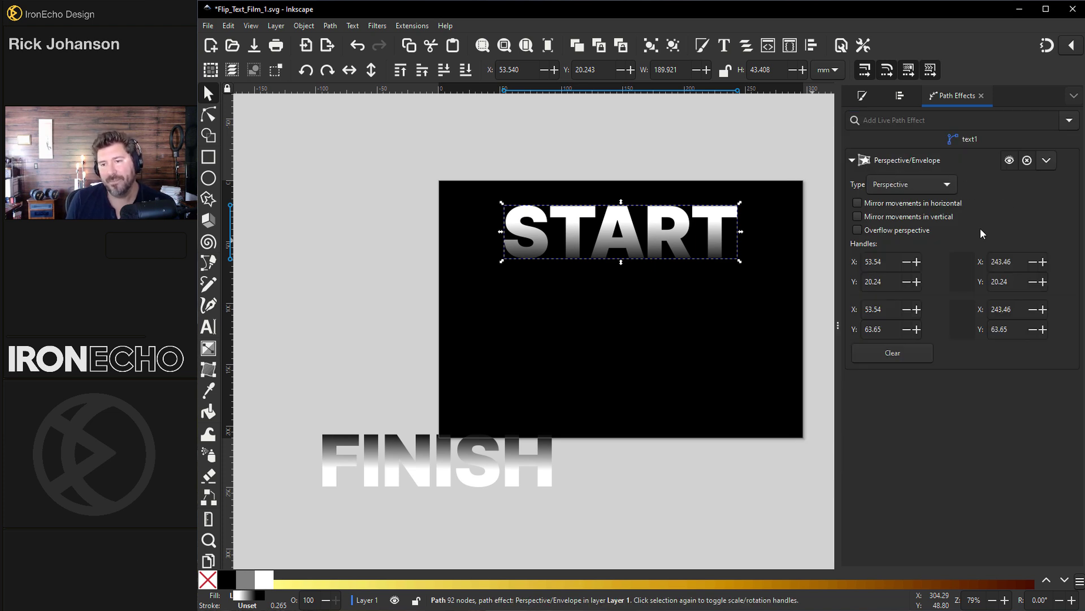
click(857, 217)
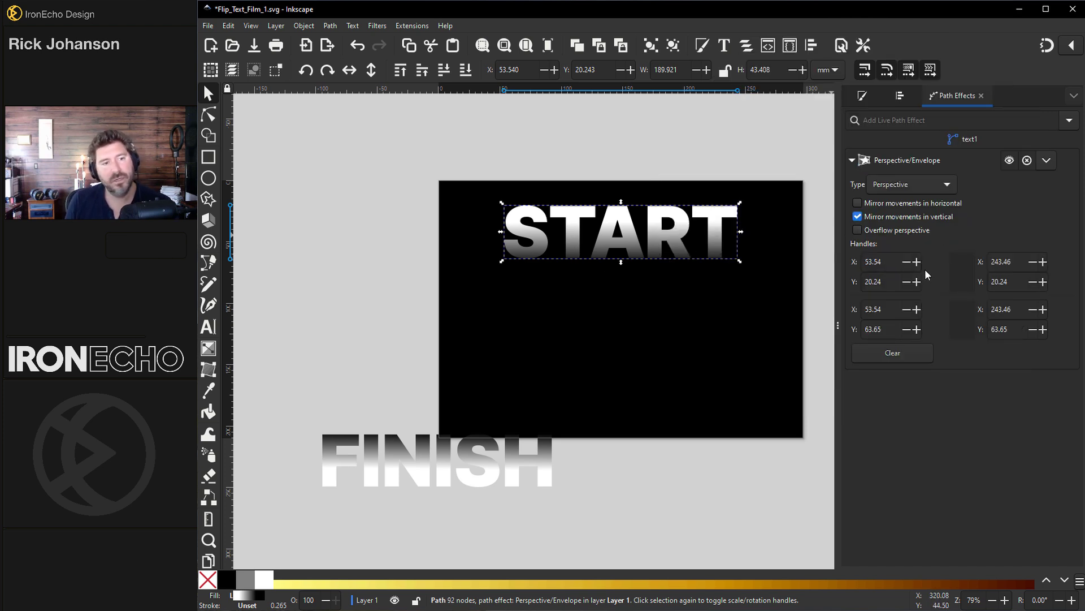
click(206, 115)
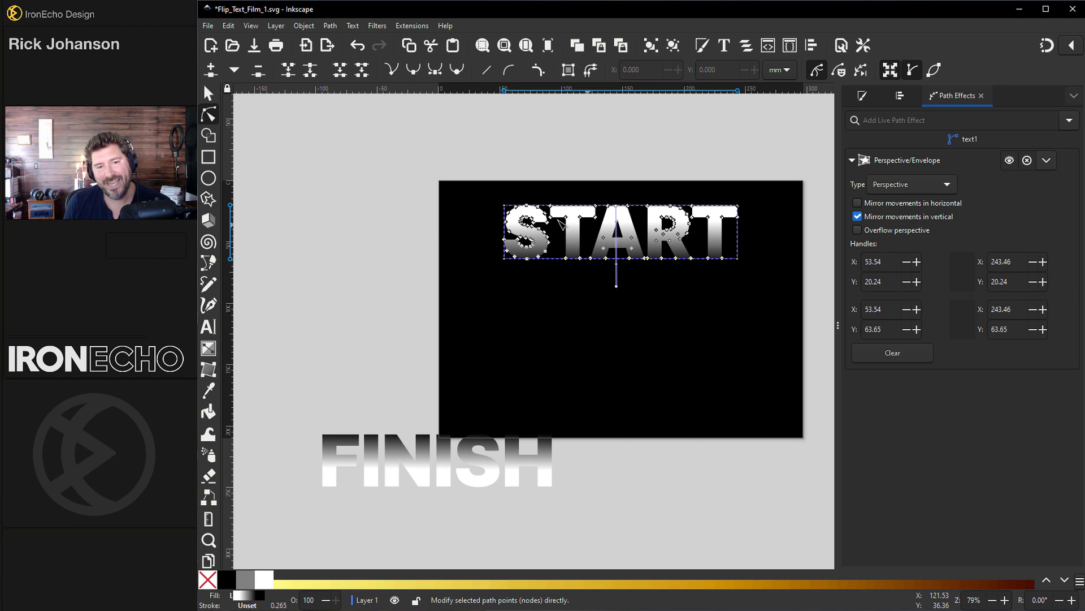
scroll(730, 226, up, 5)
scroll(730, 219, up, 4)
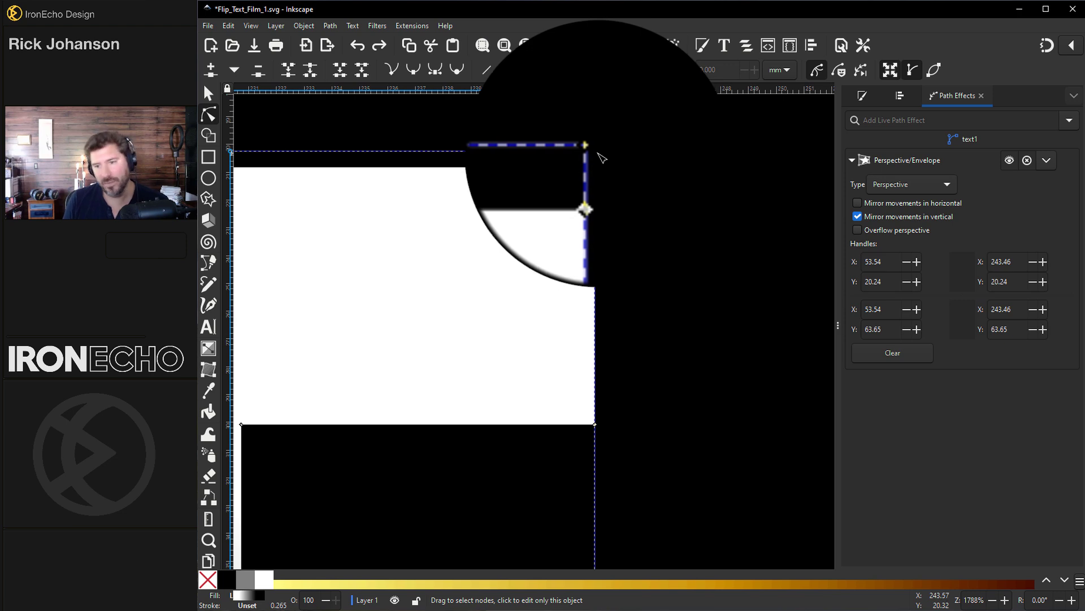
key(5)
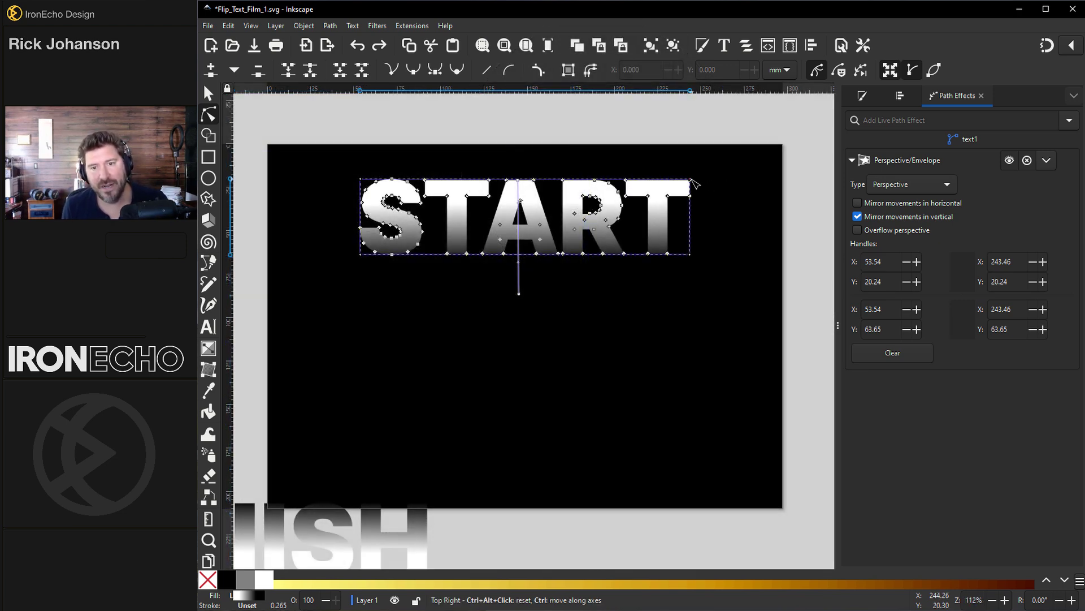
drag(692, 180, 696, 180)
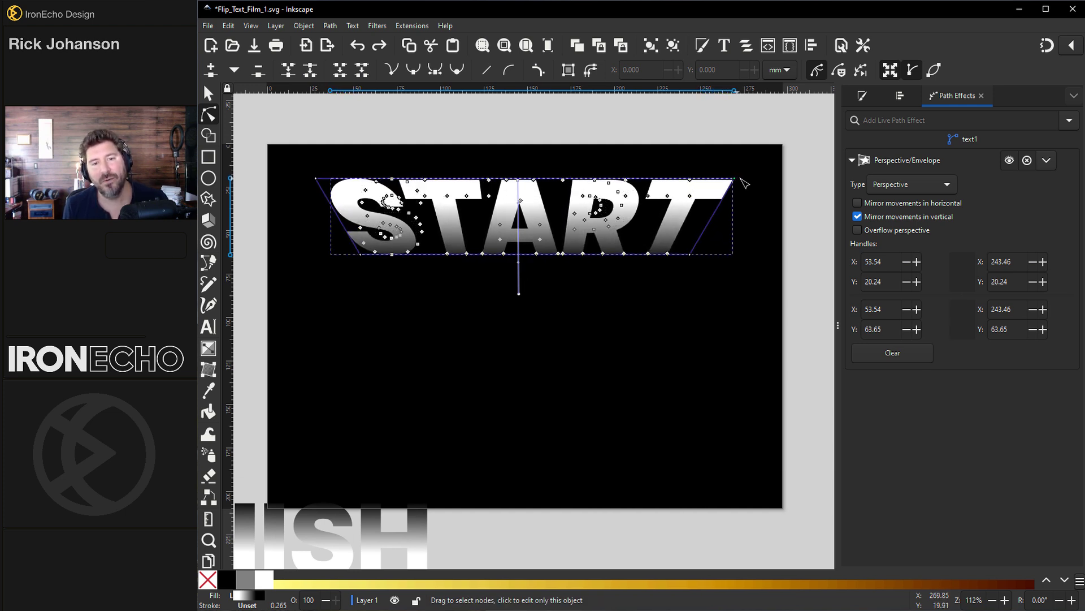
drag(761, 180, 698, 165)
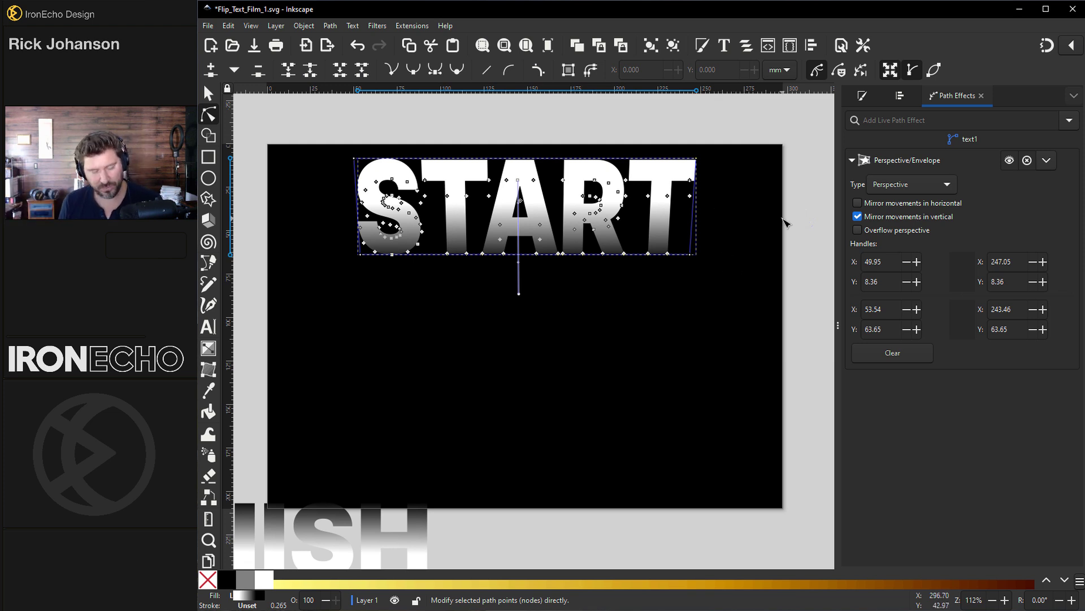
key(ctrl+z)
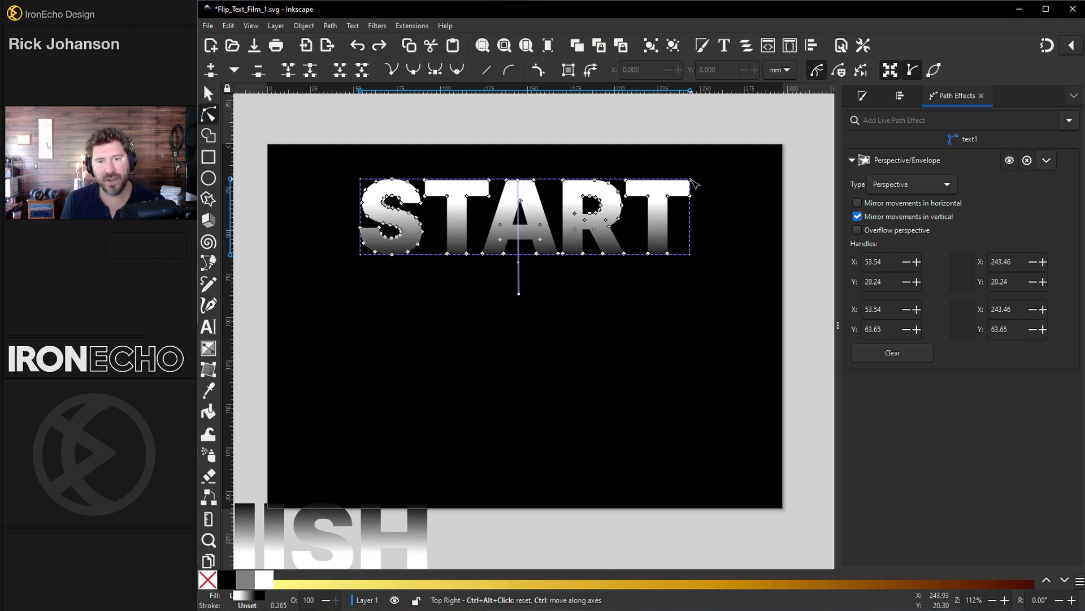
Widen START's top edge, then fold successive START copies lower by dragging their top-right perspective handles.
drag(691, 180, 699, 177)
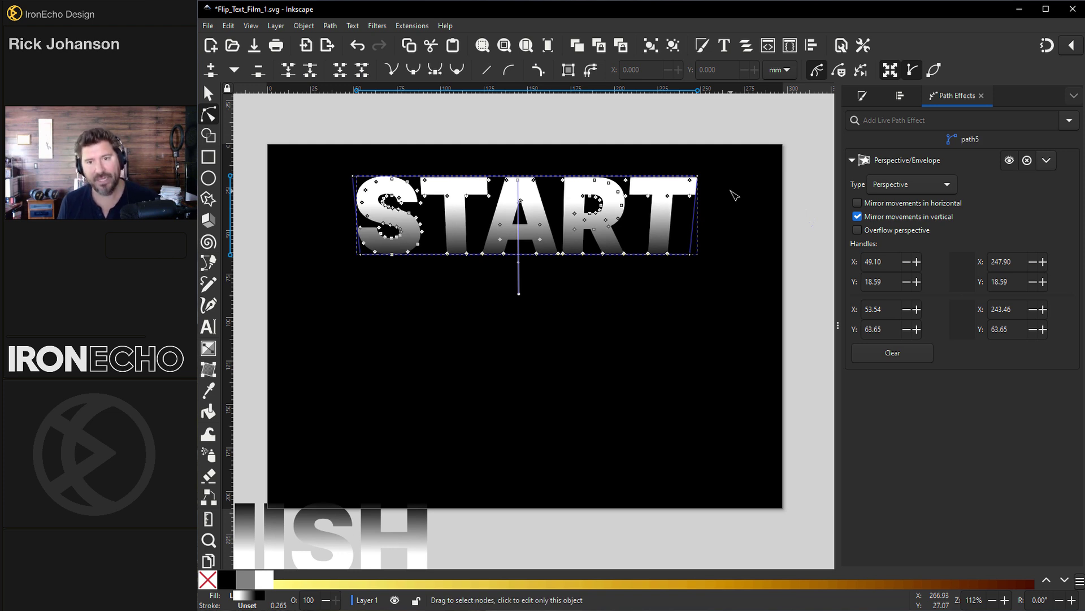
click(522, 226)
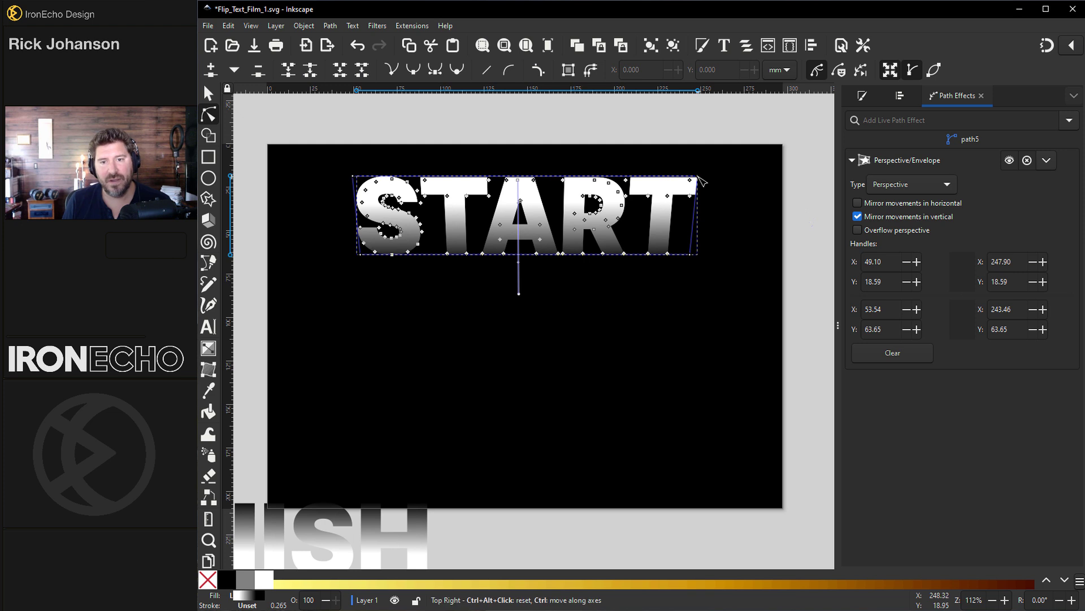
mouse_move(701, 179)
mouse_down()
mouse_move(722, 199)
mouse_move(713, 193)
mouse_up()
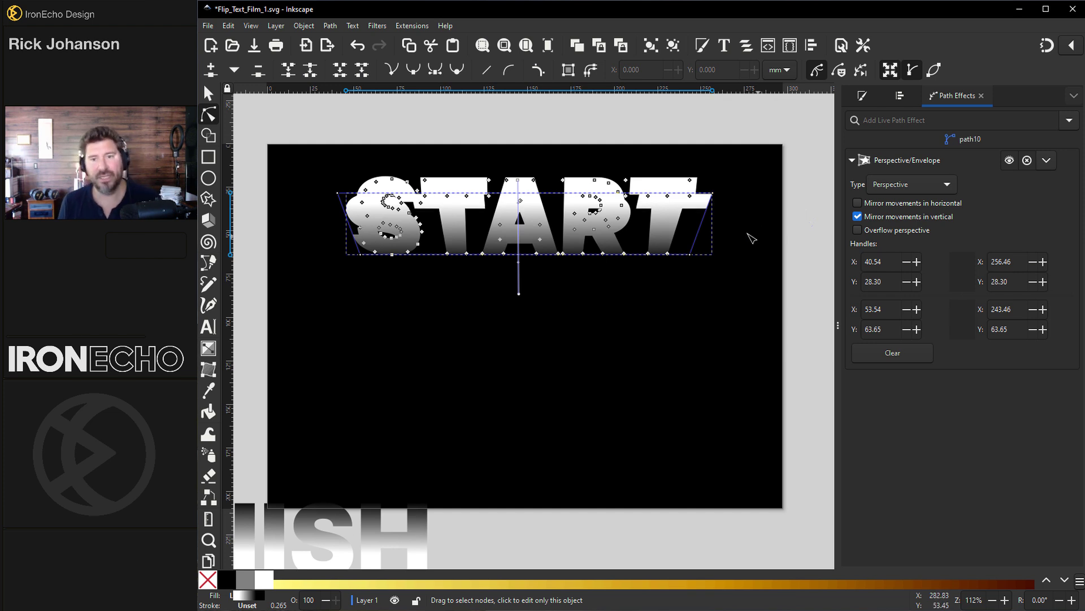
drag(715, 195, 723, 238)
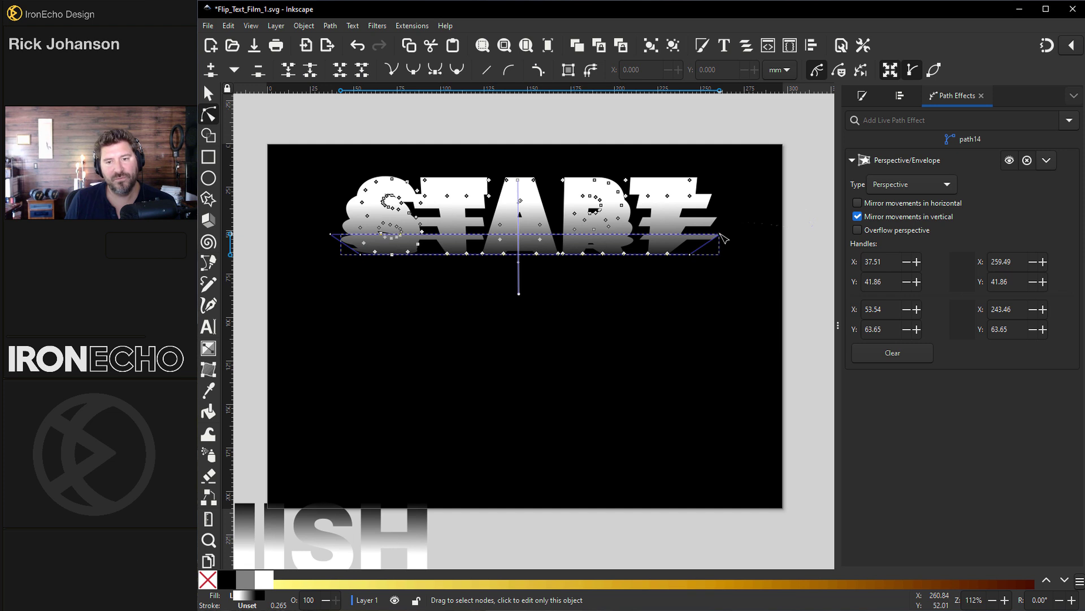
drag(723, 238, 721, 236)
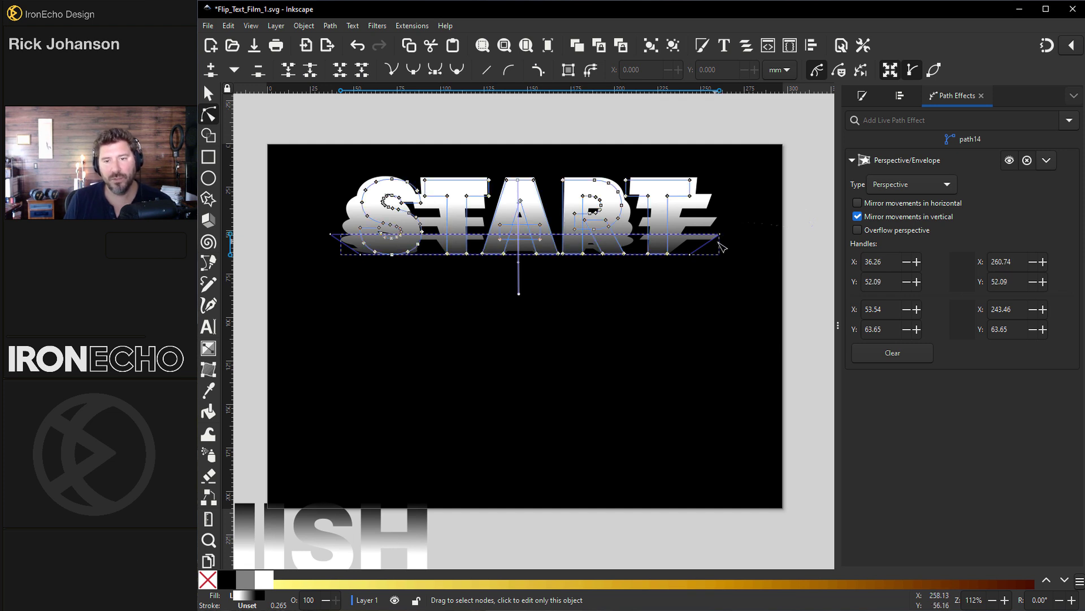
key(s)
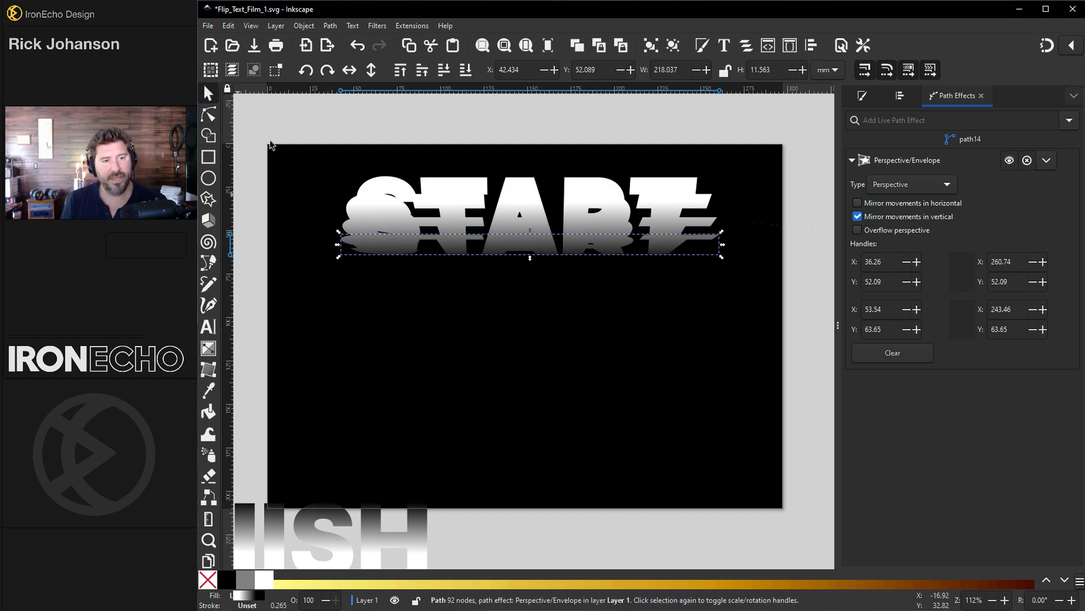
click(706, 241)
click(712, 242)
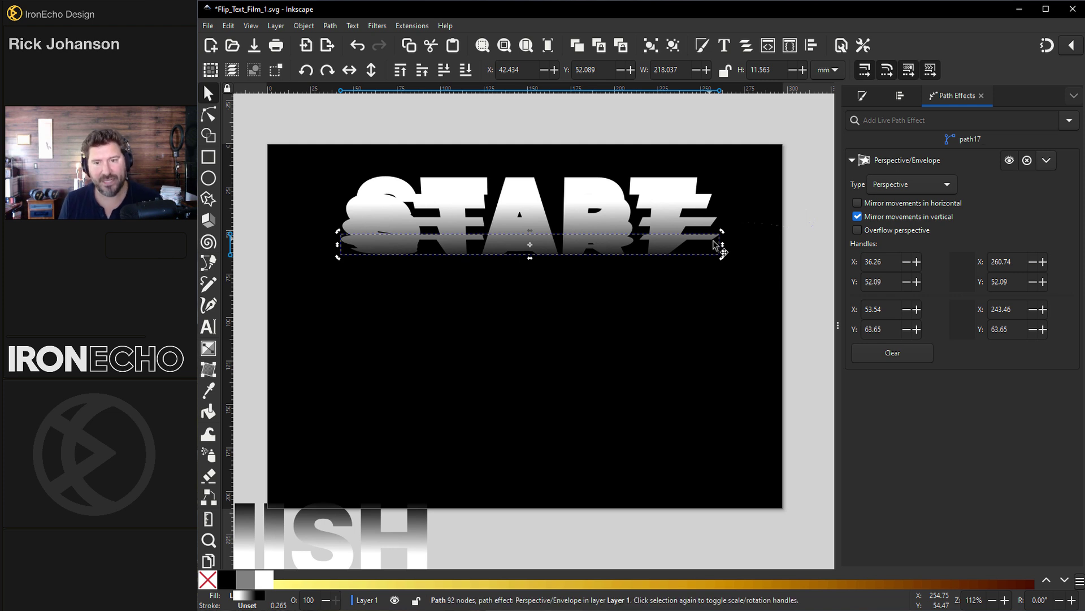
key(n)
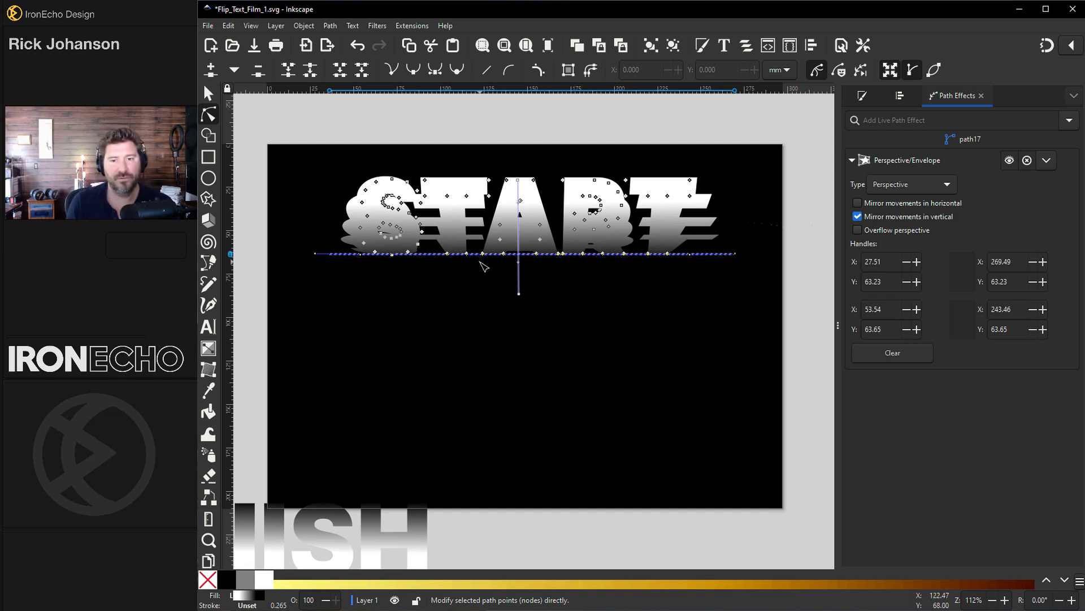
Move the flattened and folded START copies down below the original word.
key(s)
drag(497, 258, 491, 338)
drag(617, 250, 617, 318)
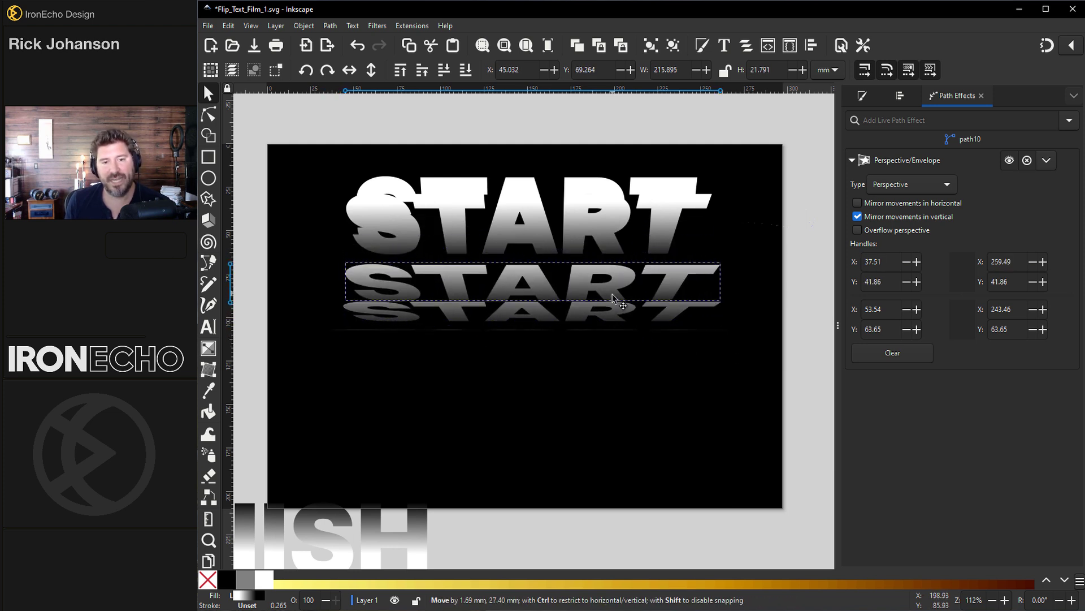
drag(598, 217, 598, 257)
Select all five START copies and centre them on the vertical axis.
click(448, 327)
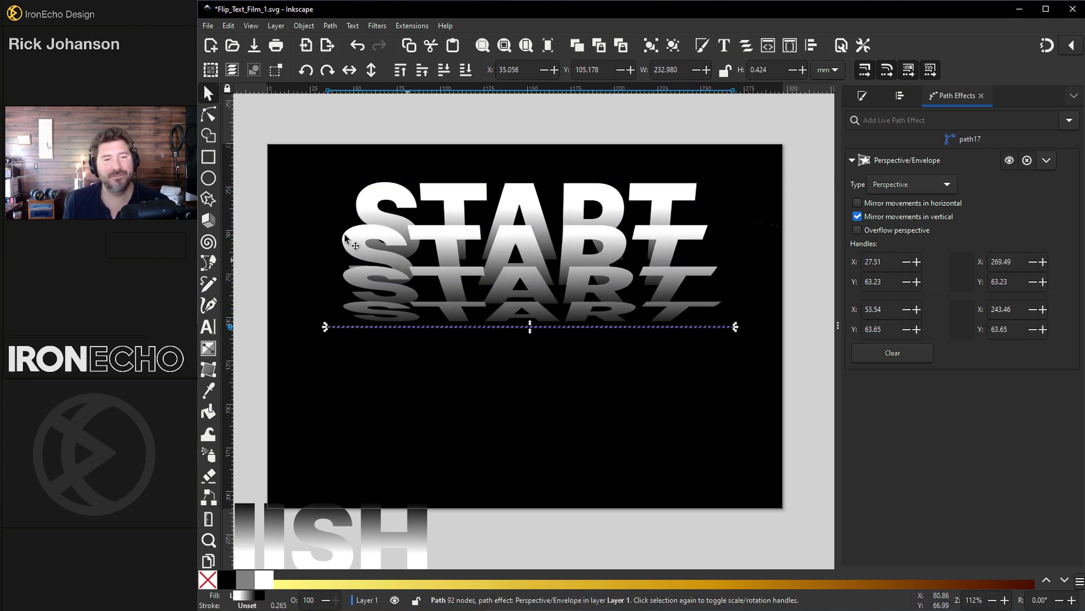
drag(273, 149, 790, 380)
click(917, 101)
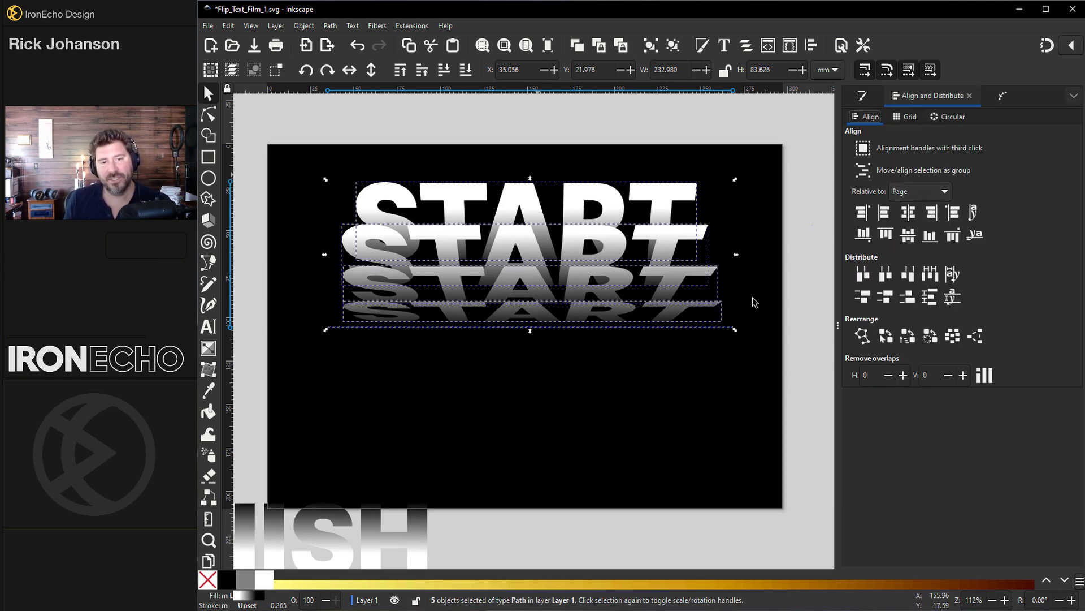
click(911, 212)
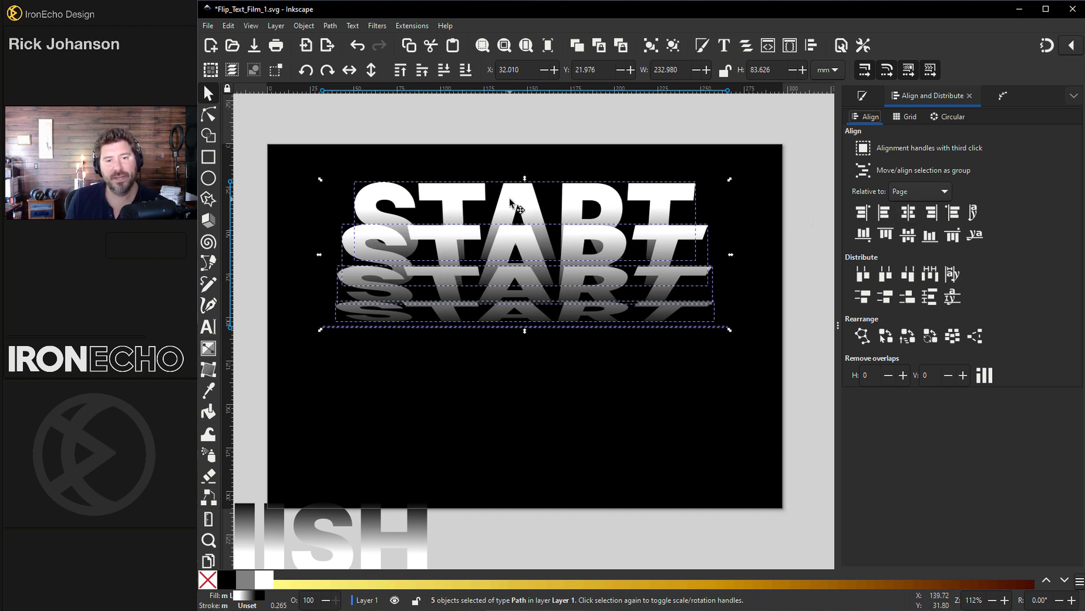
Drag the top START's gradient end handle up to darken its lower part.
click(535, 199)
click(703, 198)
click(671, 198)
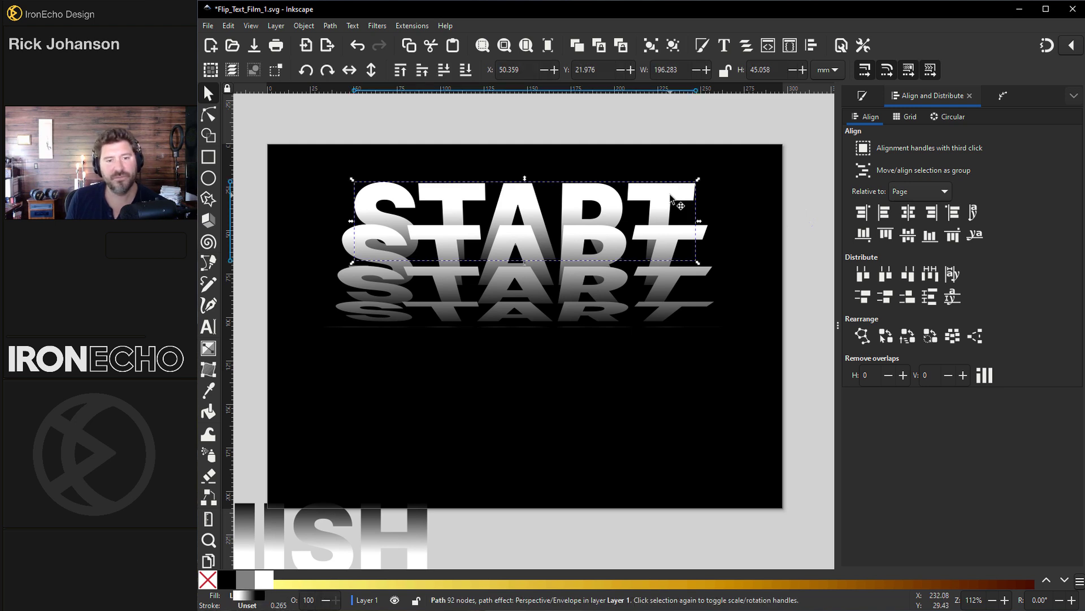
key(n)
mouse_move(519, 304)
mouse_down()
mouse_move(517, 271)
mouse_move(519, 297)
mouse_move(519, 286)
mouse_up()
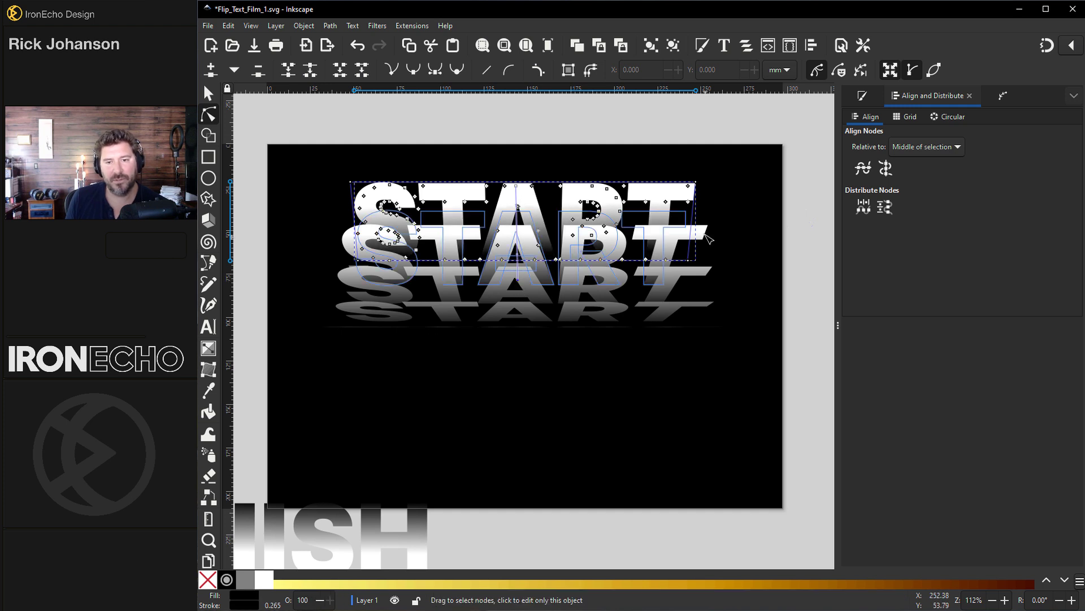
Shift the third START copy's white gradient stop to offset 0.17, then select FINISH.
click(518, 282)
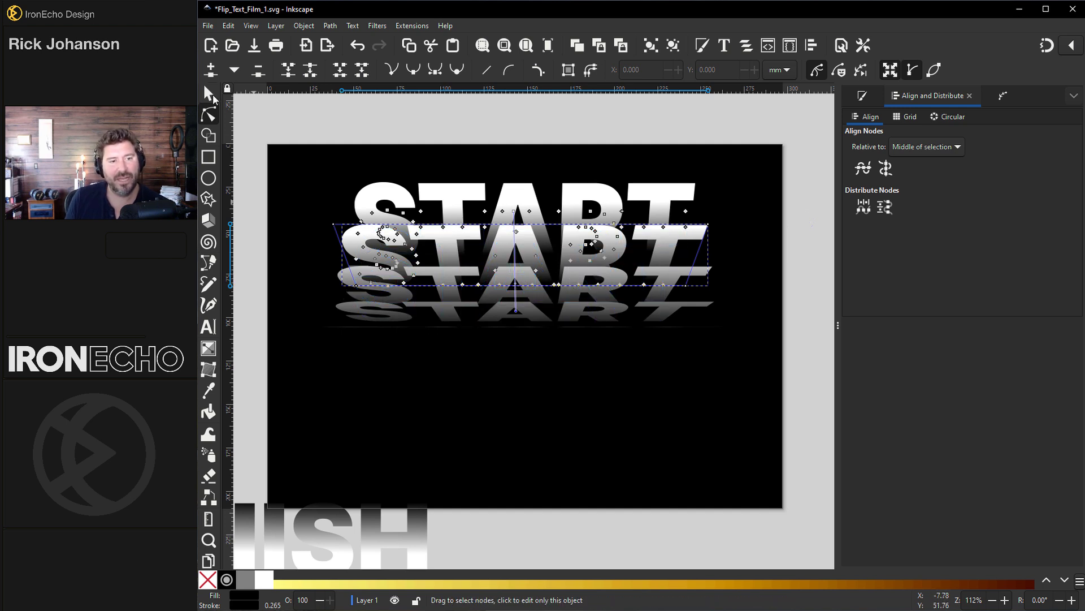
click(209, 93)
click(403, 300)
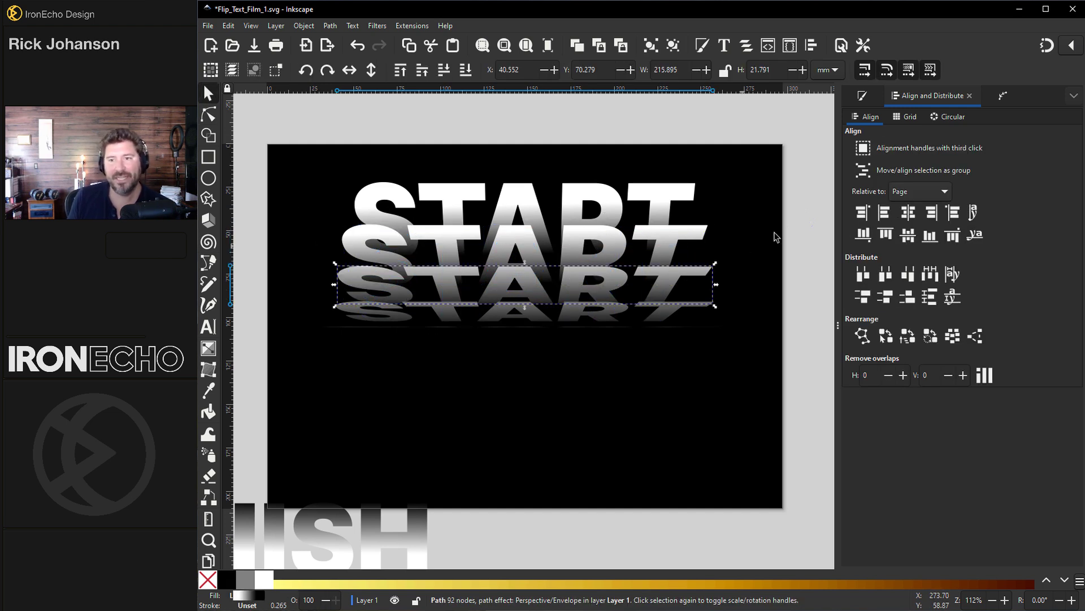
click(861, 99)
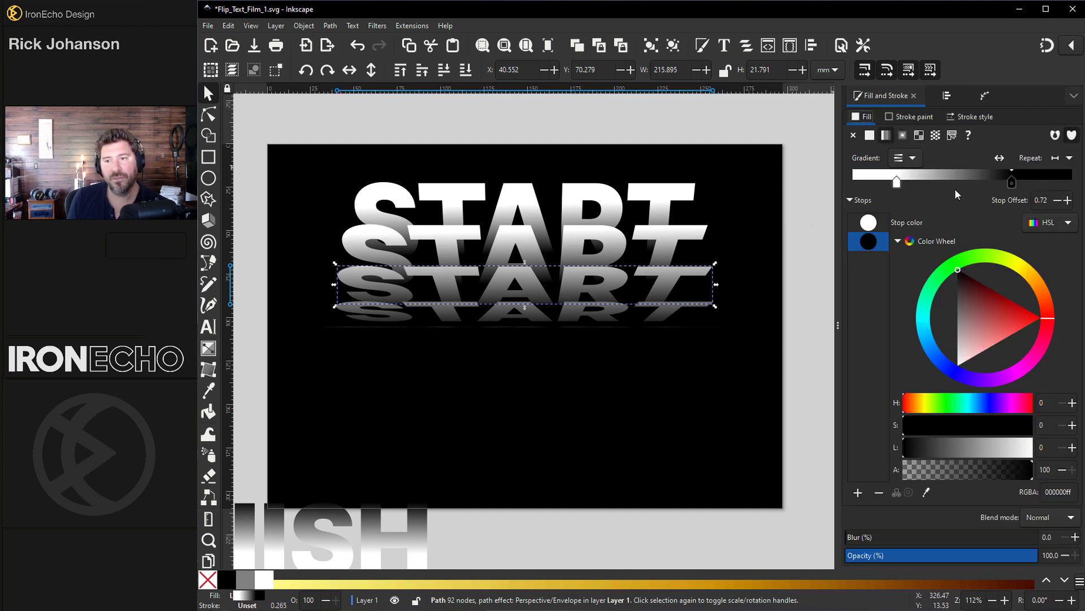
key(n)
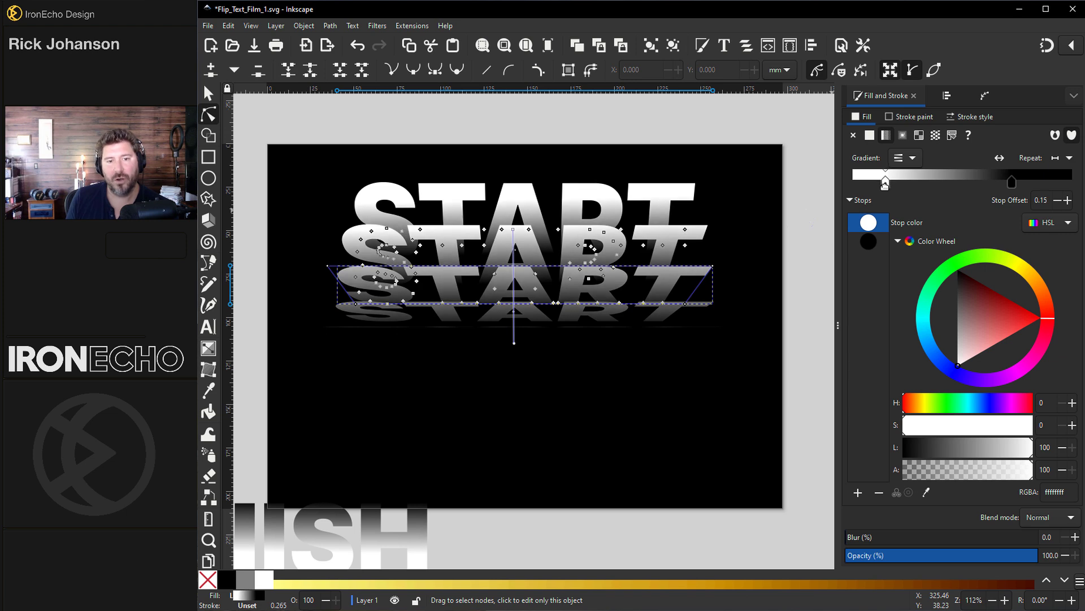
drag(897, 182, 898, 182)
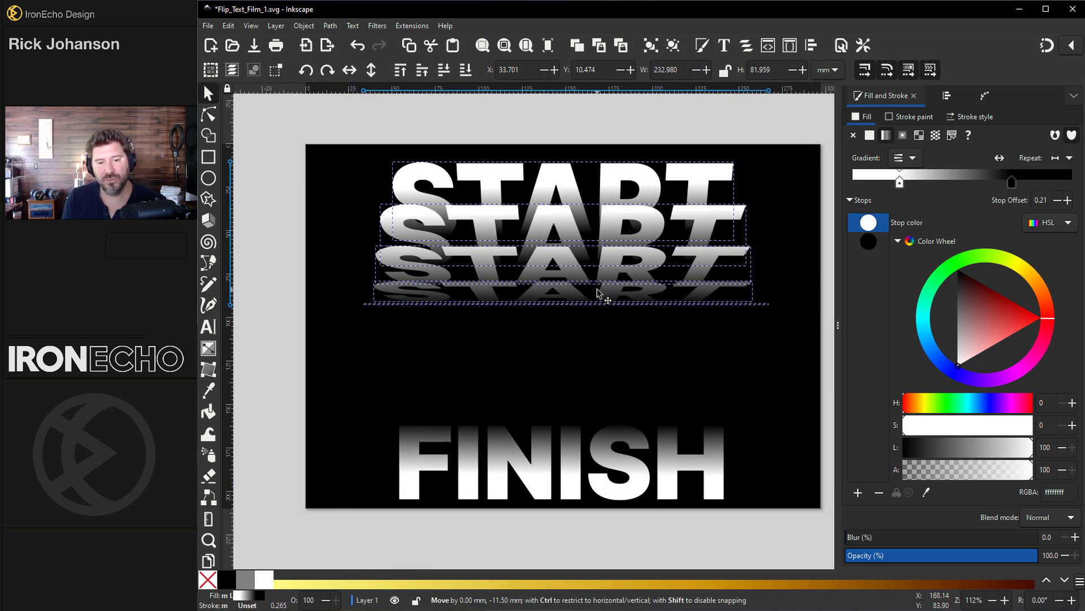
click(568, 459)
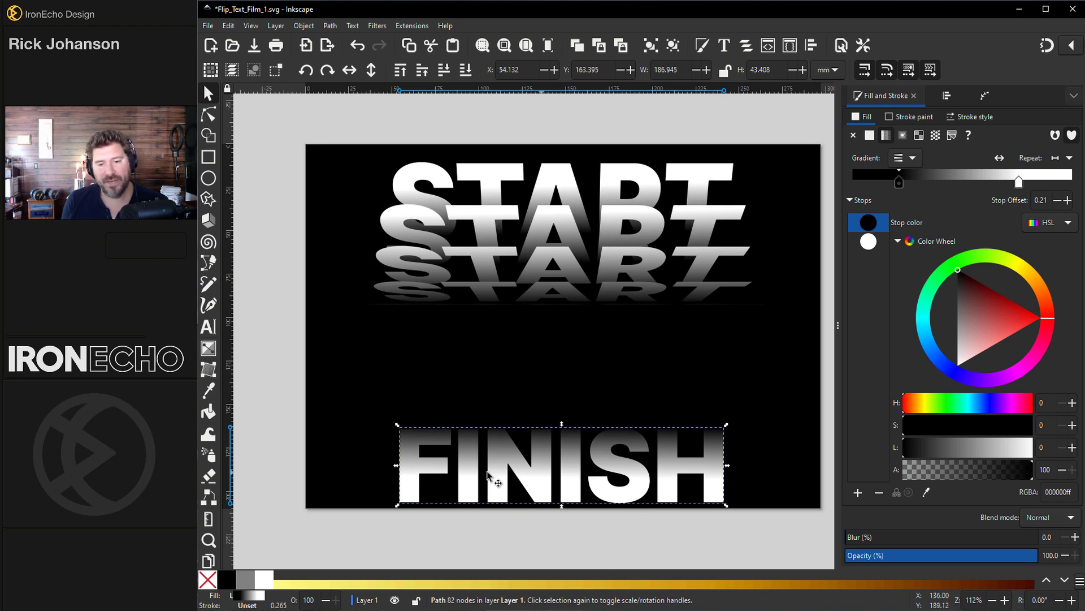
Add a Perspective/Envelope path effect to FINISH with vertical mirroring turned on.
click(986, 100)
text(per)
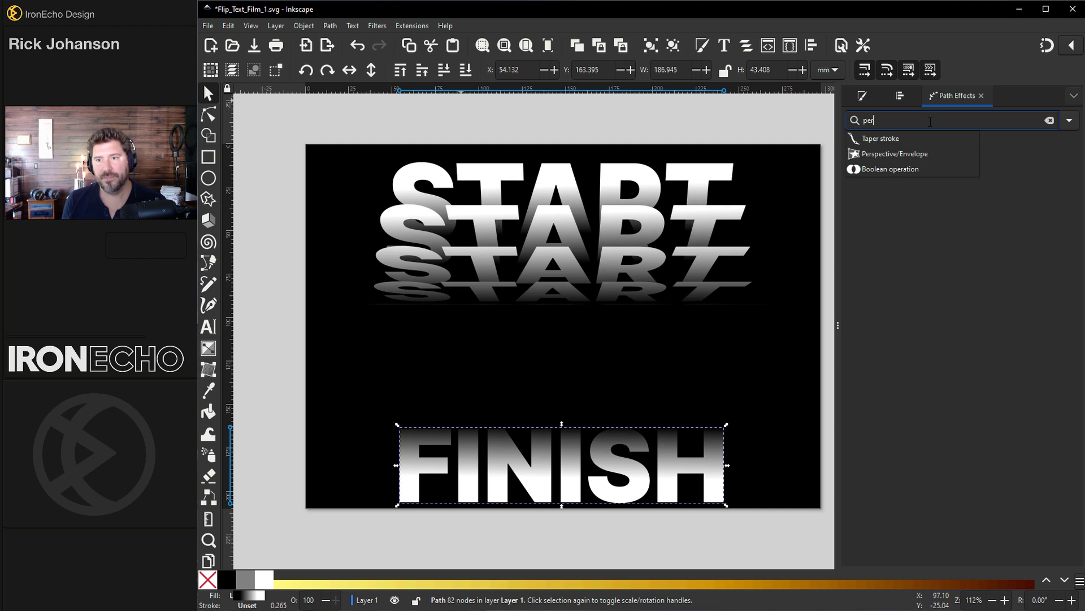
click(917, 148)
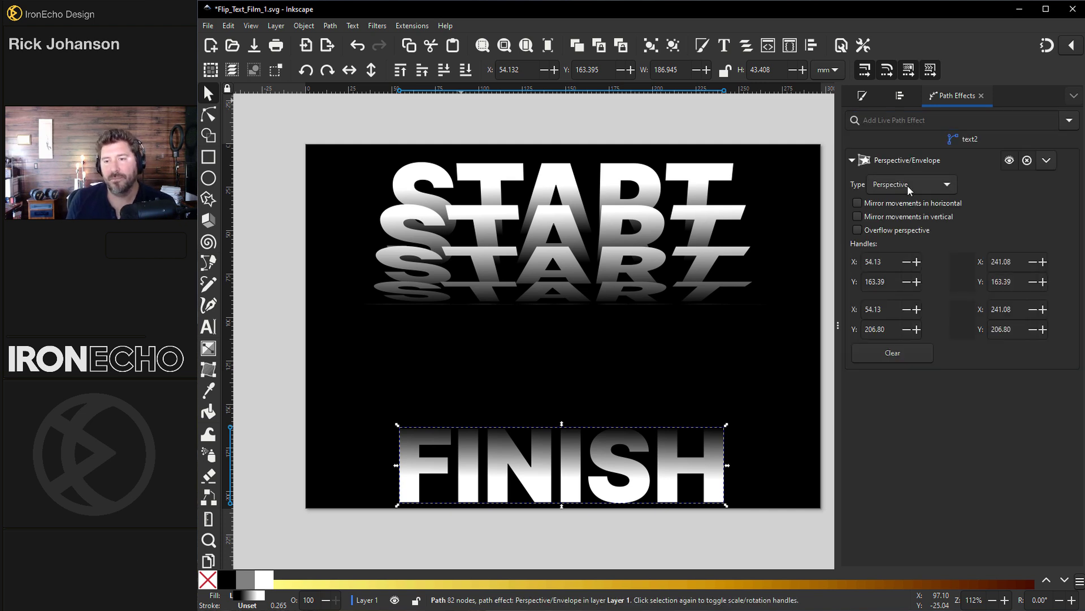
click(858, 216)
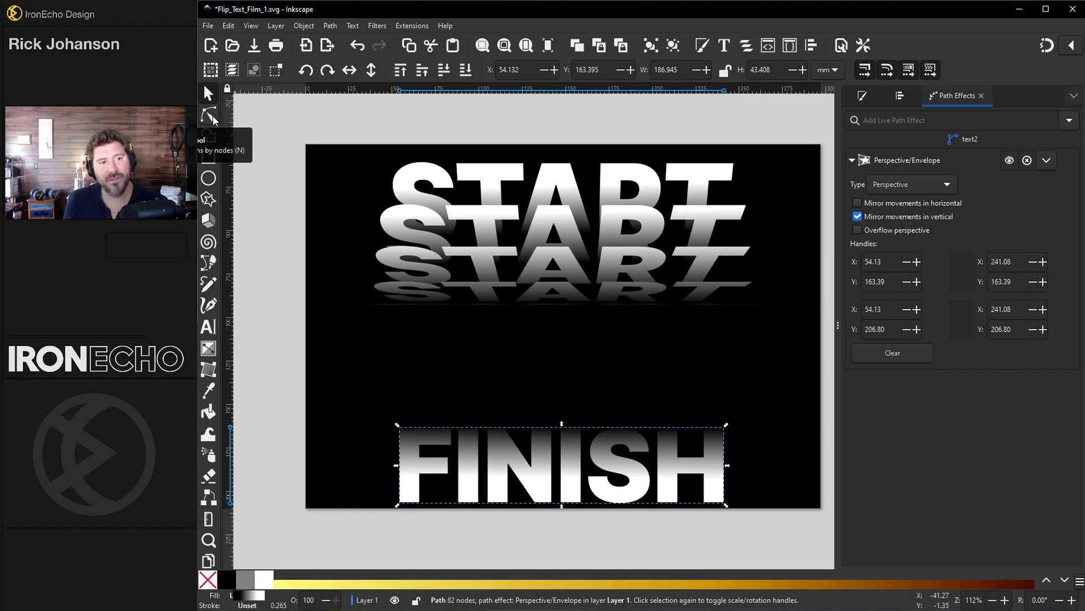
click(212, 116)
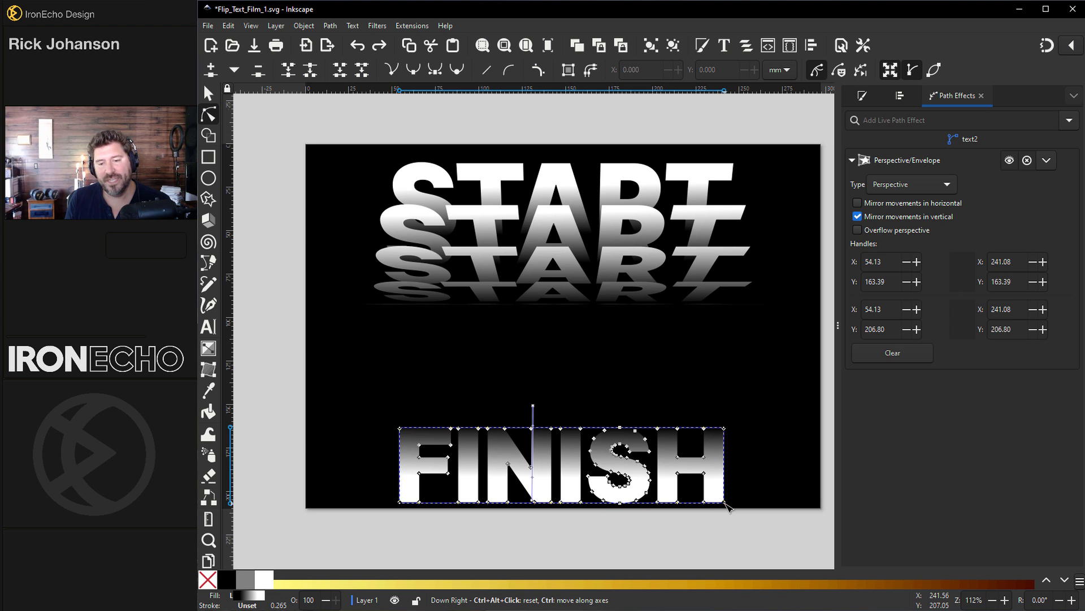
Drag the envelope corners to skew FINISH into perspective and flatten the mirrored copy.
mouse_move(727, 502)
mouse_down()
mouse_move(762, 438)
mouse_move(763, 503)
mouse_move(731, 506)
mouse_up()
key(ctrl+z)
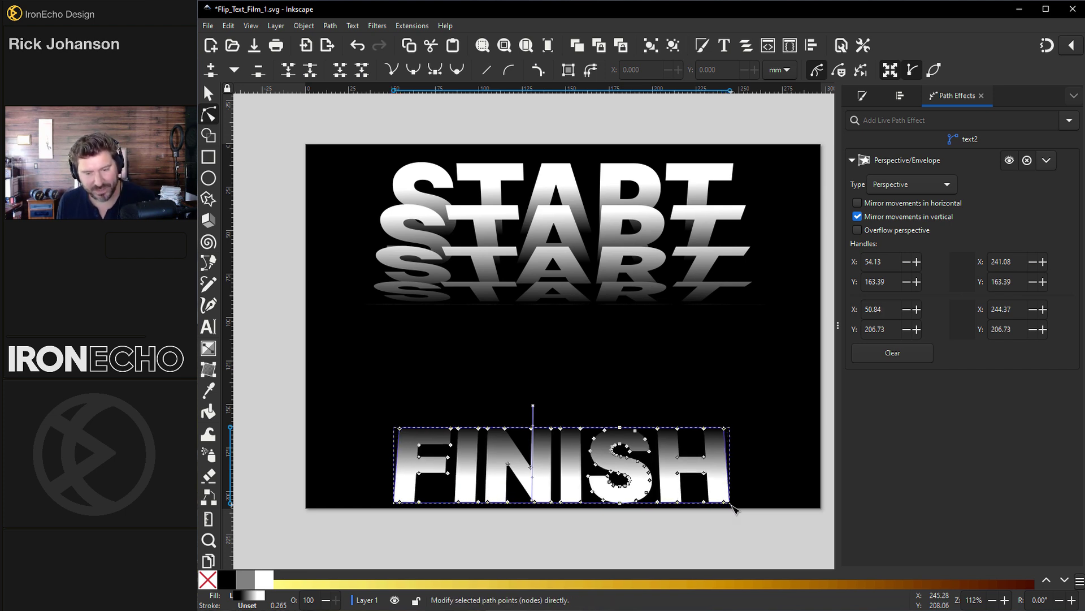
drag(730, 503, 767, 461)
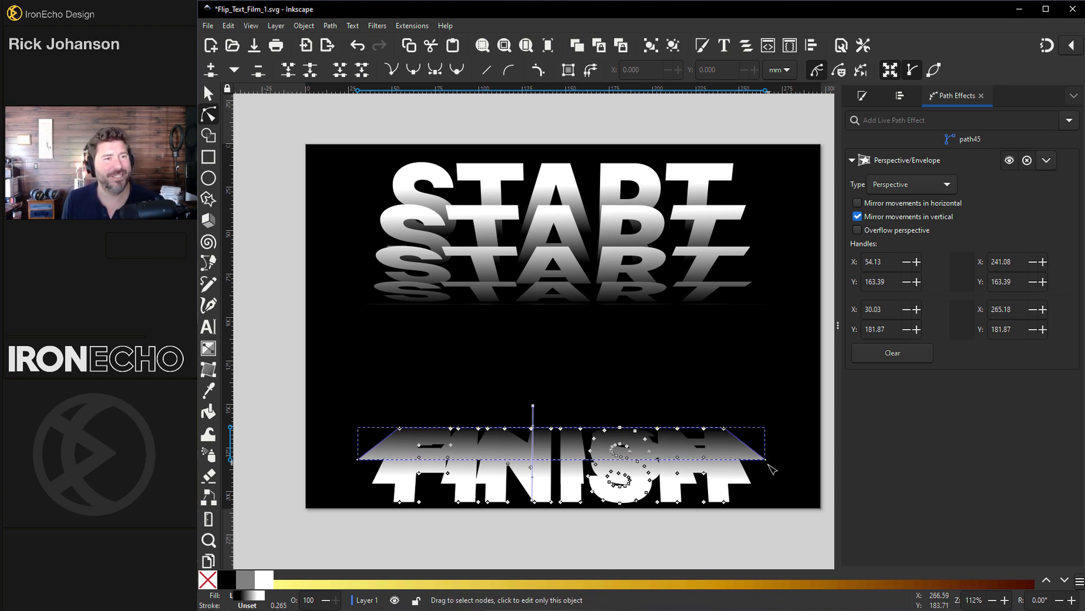
drag(766, 459, 772, 441)
Lift the flattened FINISH copies up to sit just beneath the START cascade.
key(s)
drag(510, 427, 511, 317)
drag(527, 460, 539, 392)
Select the four FINISH copies, centre them on the vertical axis, and nudge one into place.
click(620, 461)
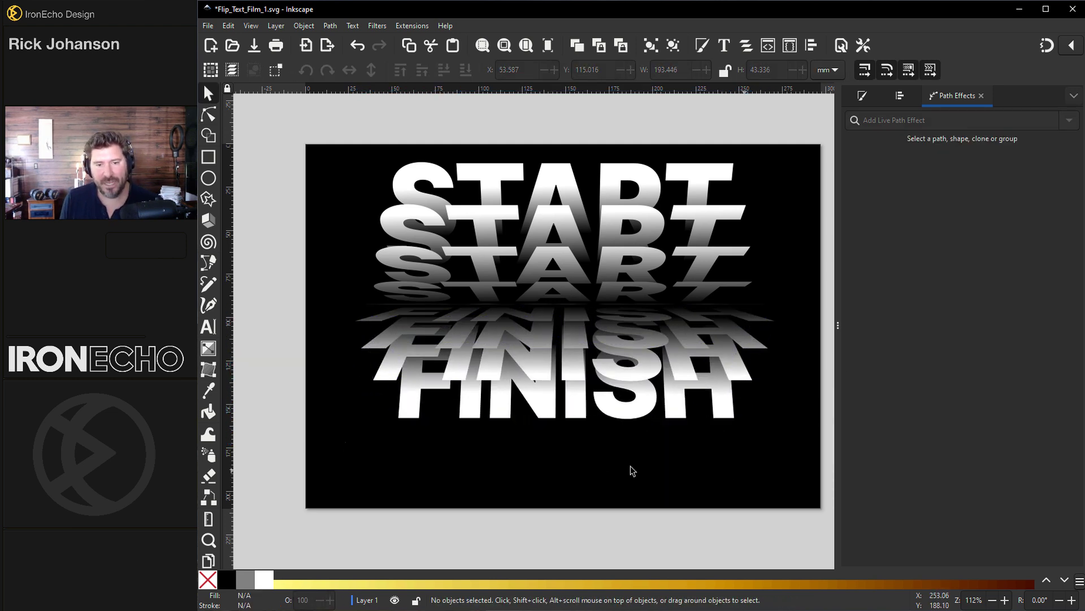
drag(282, 302, 810, 461)
click(900, 96)
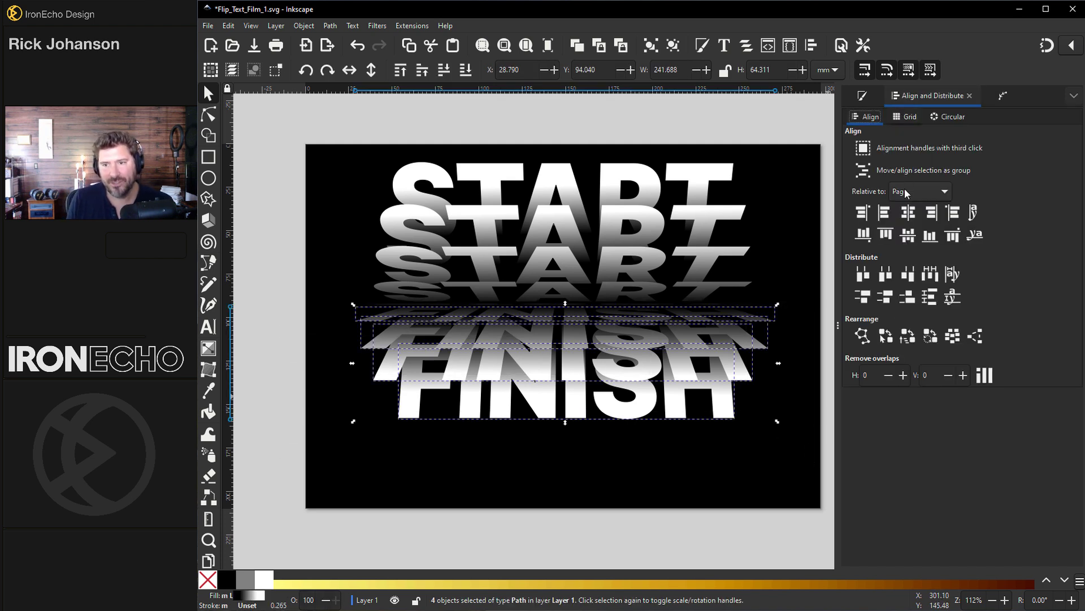
click(909, 214)
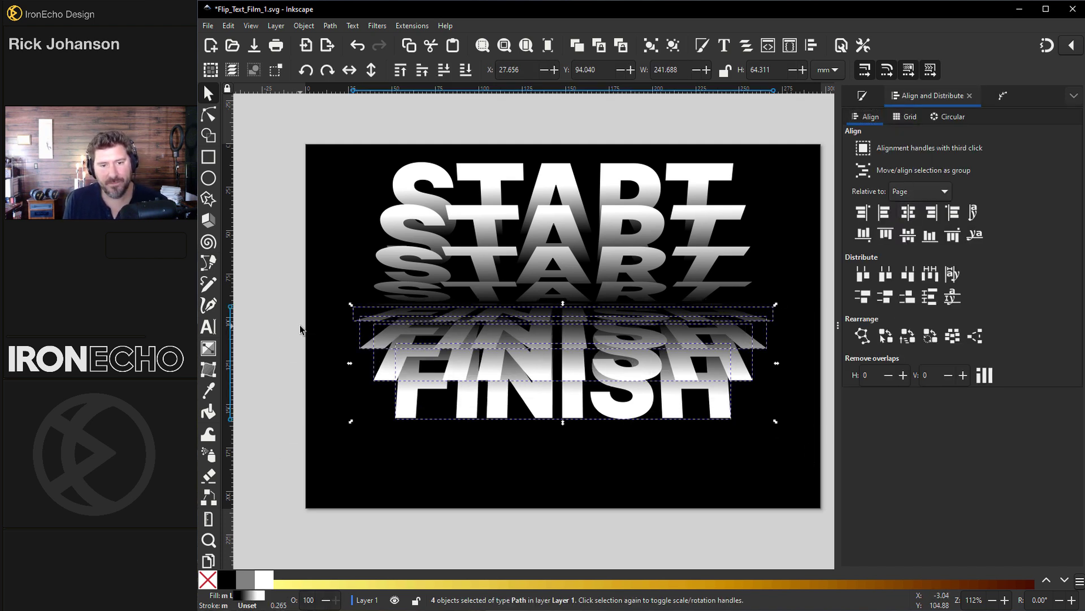
drag(486, 350, 487, 363)
Drag a middle FINISH copy's gradient handle to darken its fade.
key(Escape)
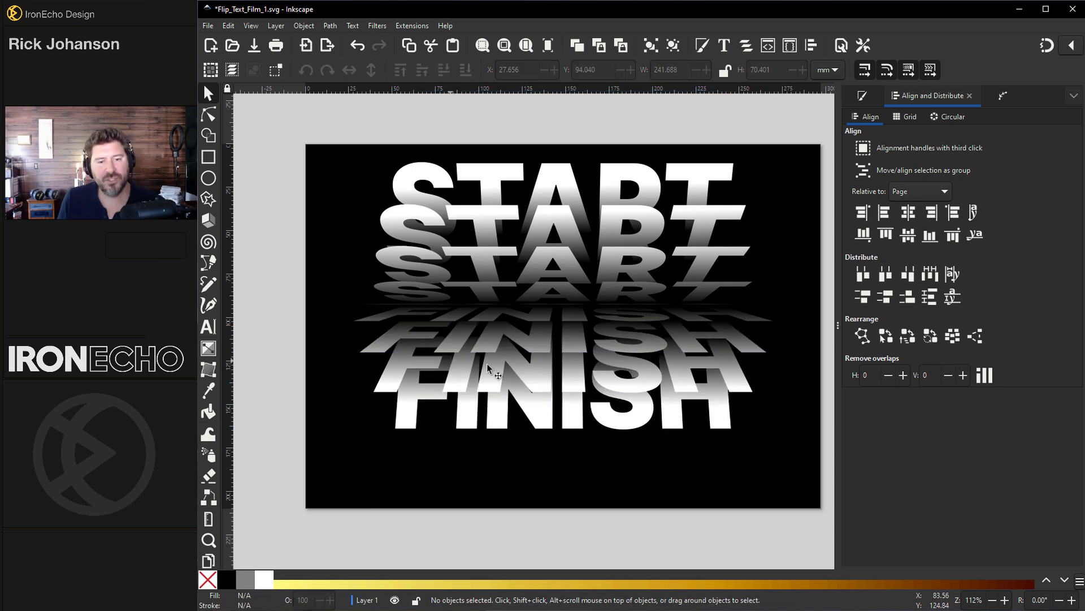
double_click(544, 406)
drag(538, 405, 539, 418)
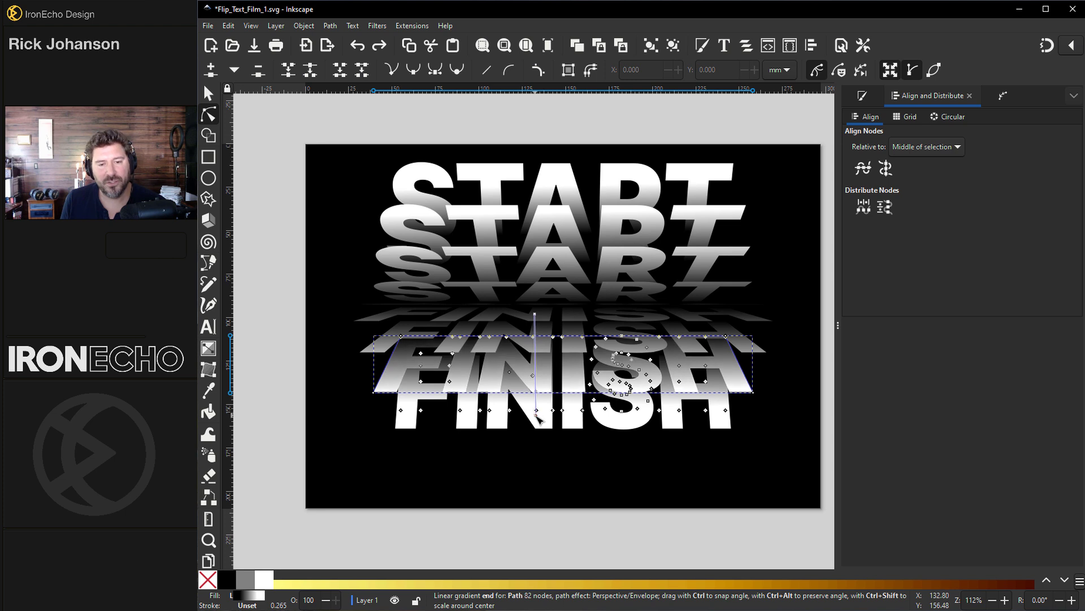
click(209, 94)
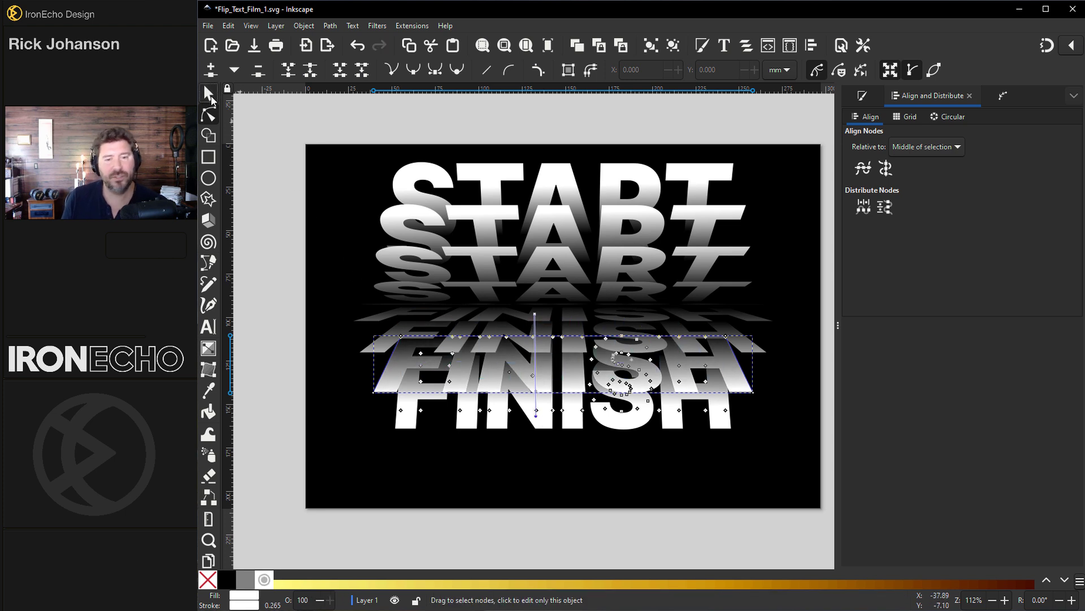
key(Escape)
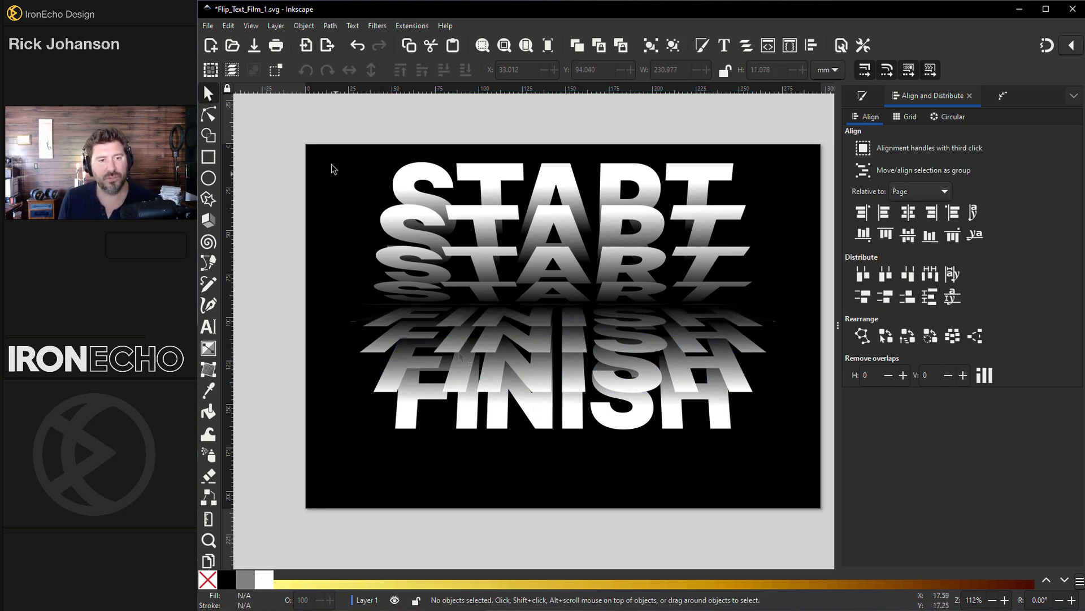
Select all nine START and FINISH copies.
drag(312, 121, 826, 449)
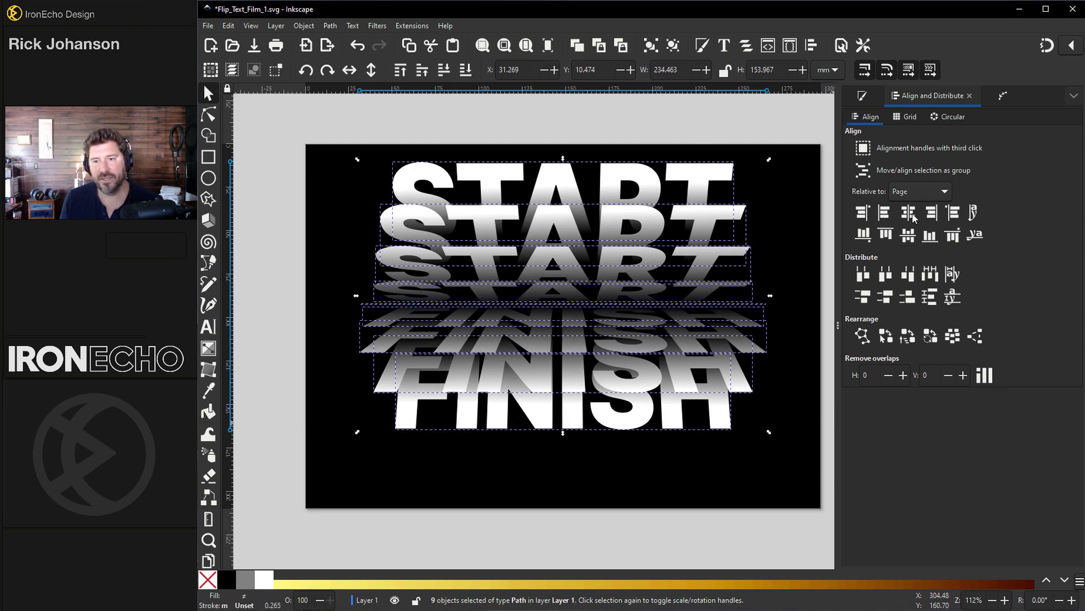
key(Escape)
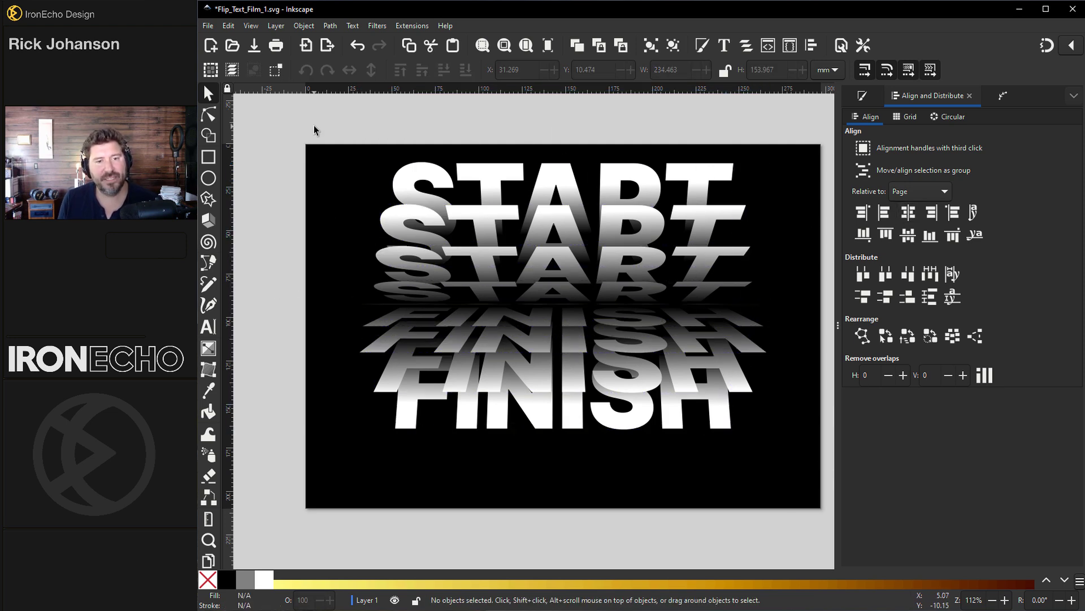
drag(314, 126, 819, 470)
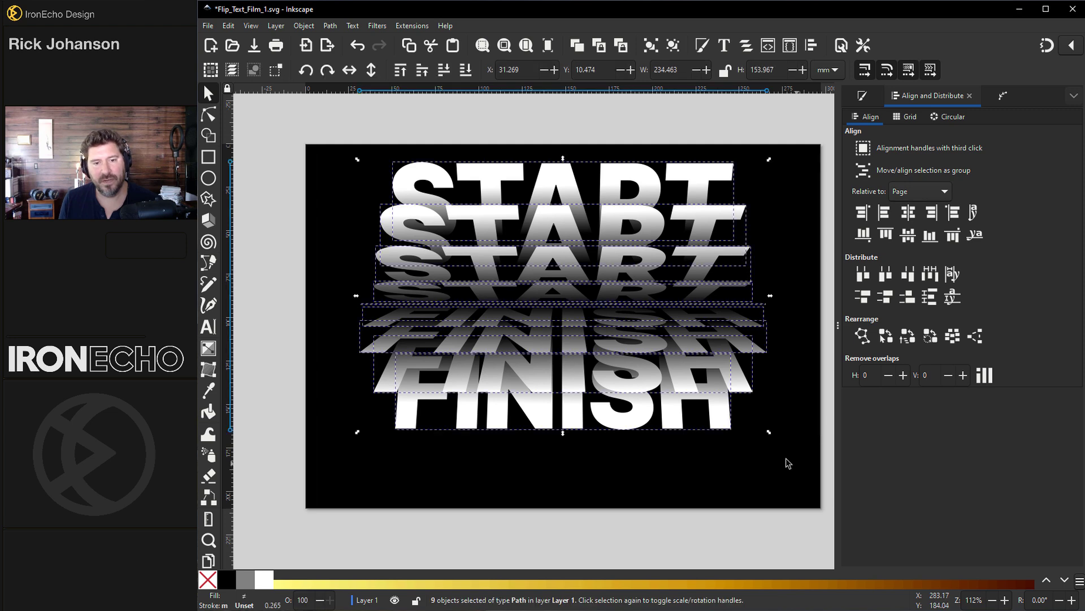
Open Filters > Shadows and Glows > Drop Shadow and set the blur colour to black (000000ff).
click(377, 26)
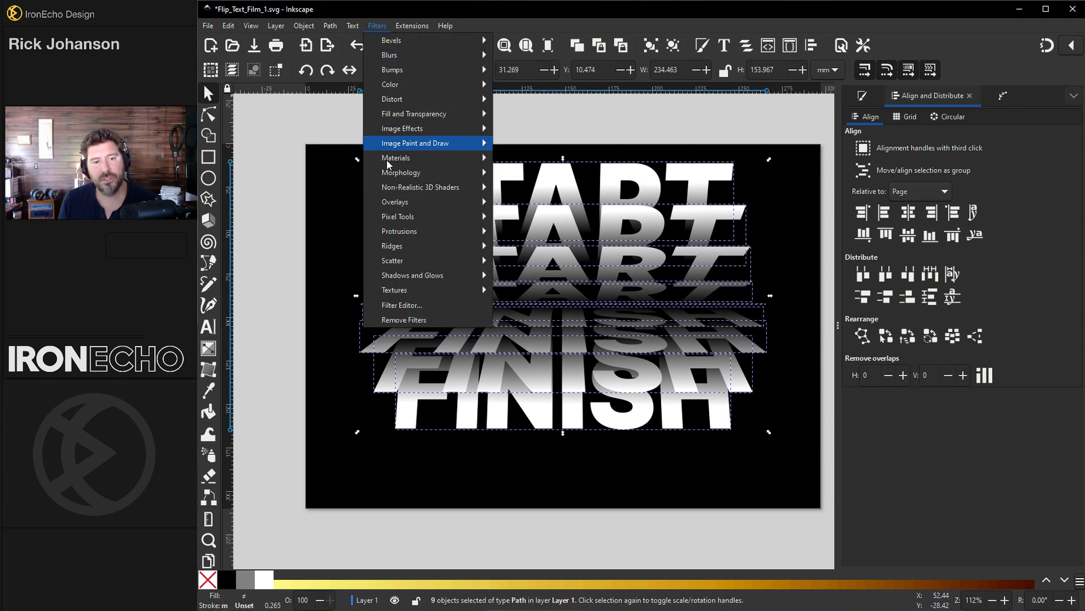
mouse_move(413, 276)
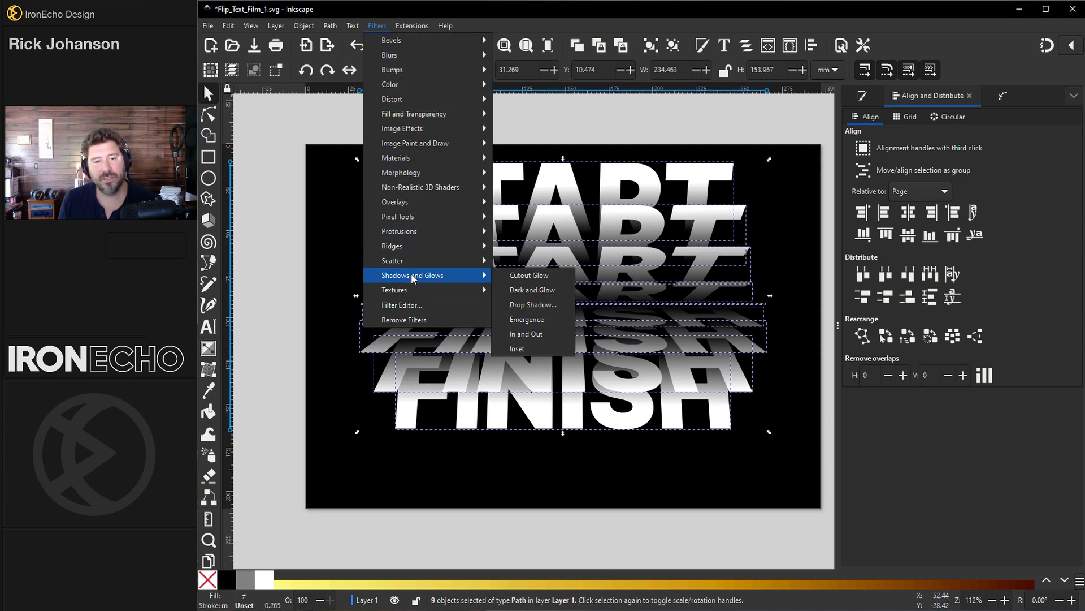
click(532, 305)
drag(295, 127, 990, 96)
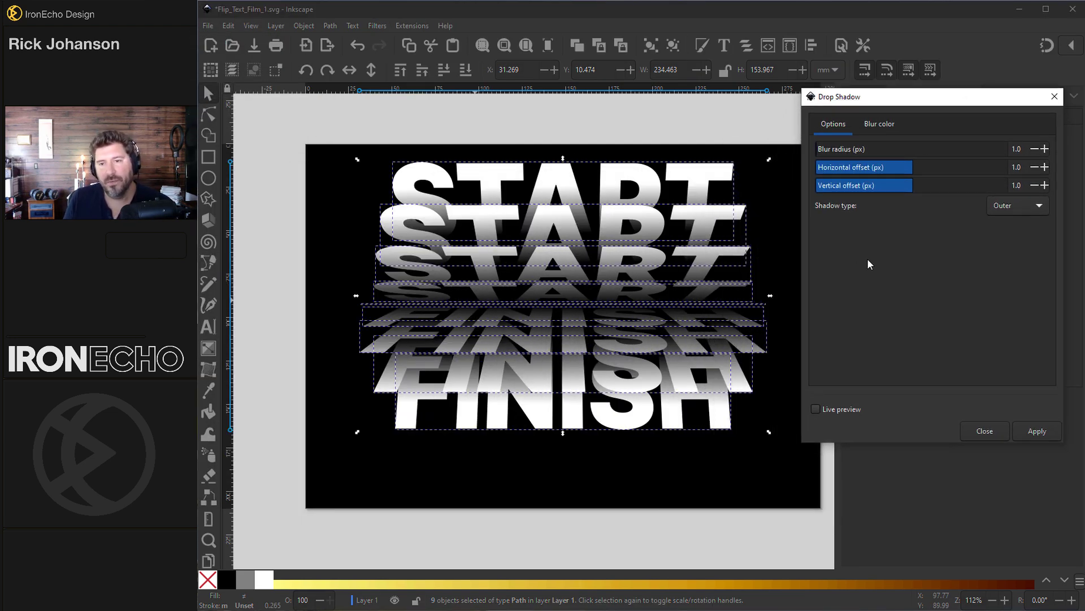
click(880, 124)
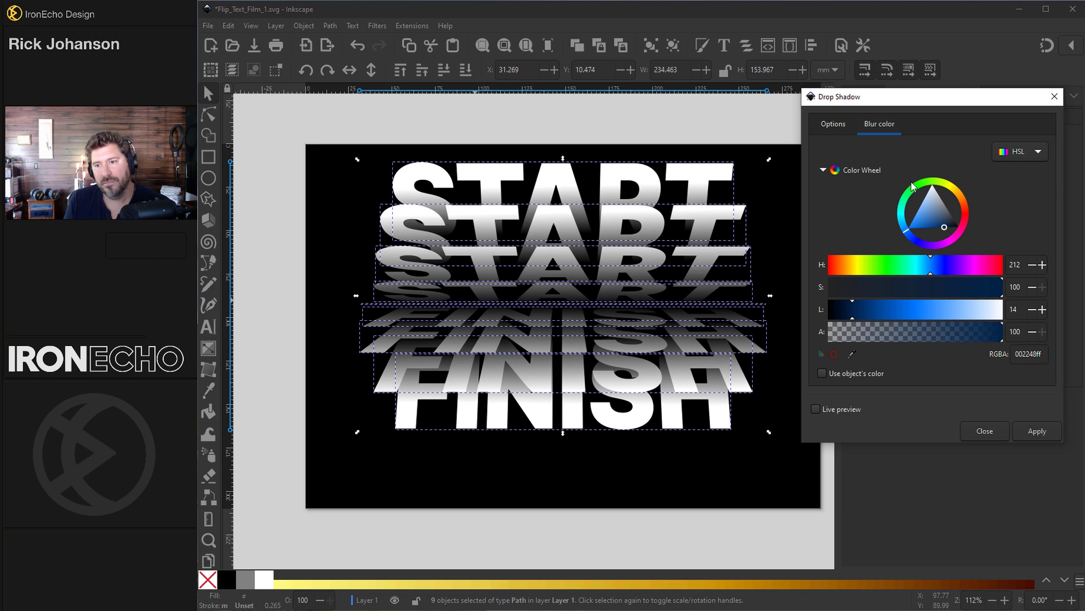
click(952, 225)
drag(952, 225, 972, 229)
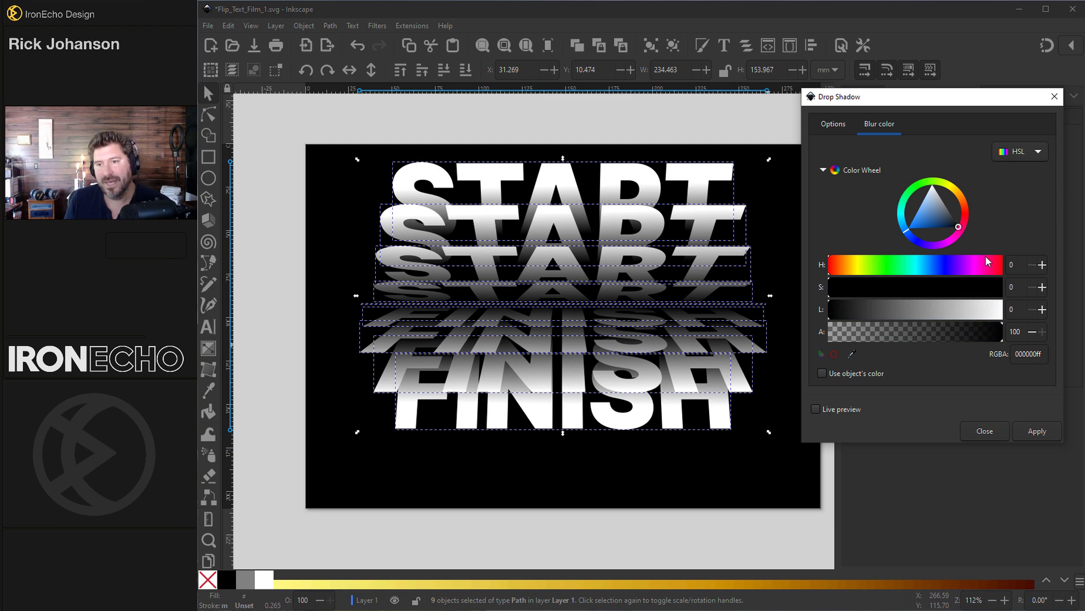
click(834, 123)
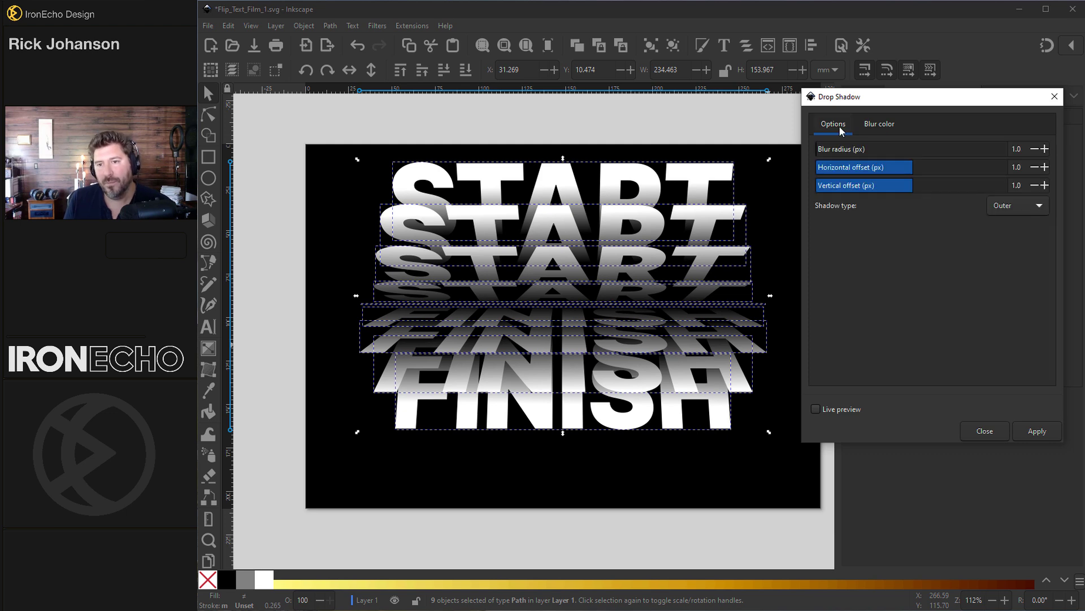
Turn on Live preview and set the shadow type to Outer.
click(816, 409)
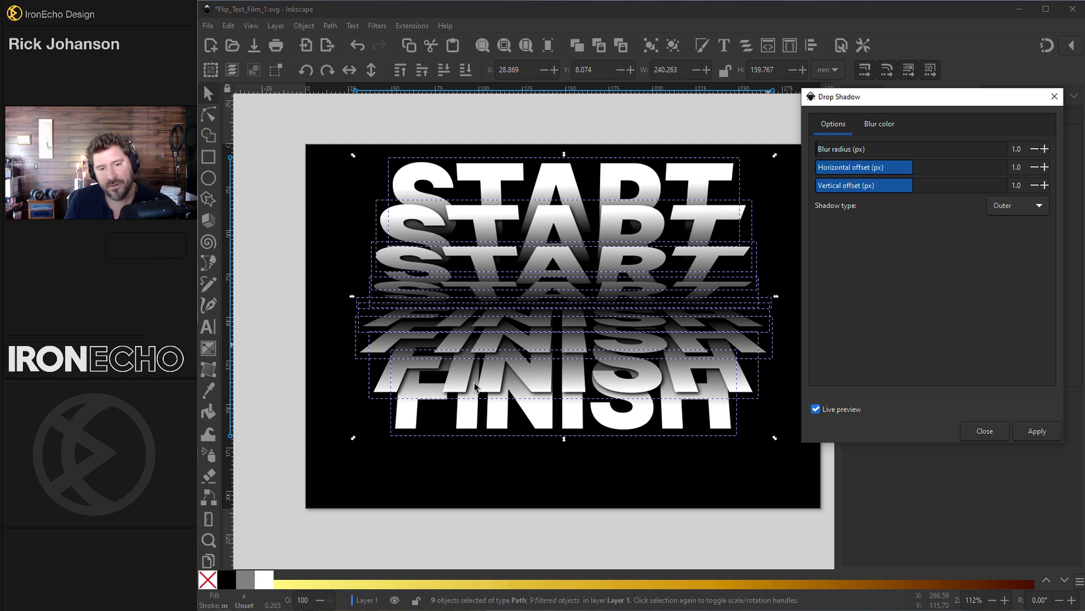
click(816, 409)
click(816, 409)
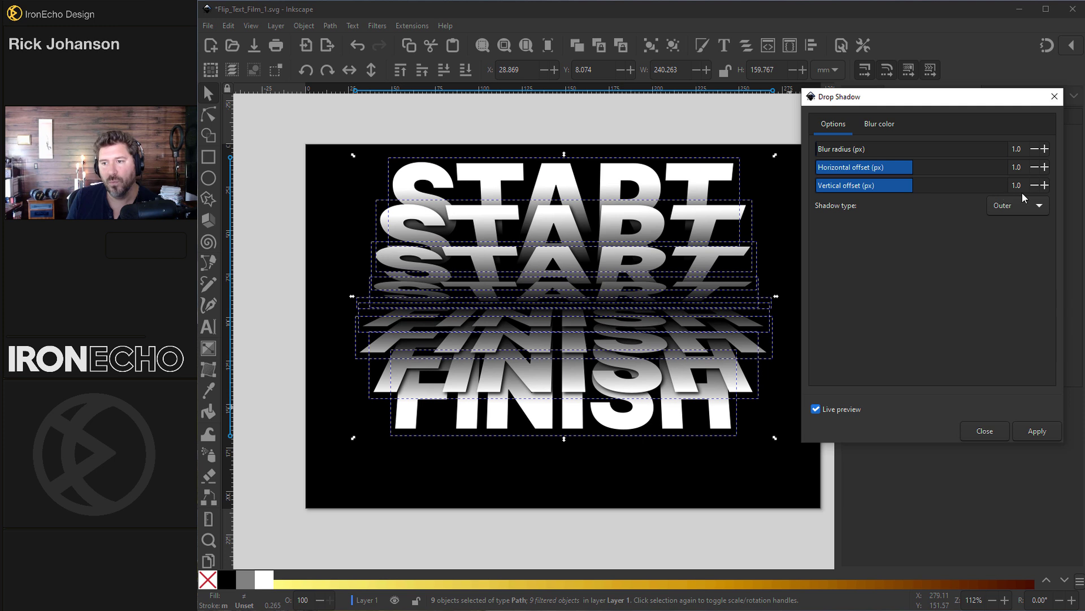
click(1021, 208)
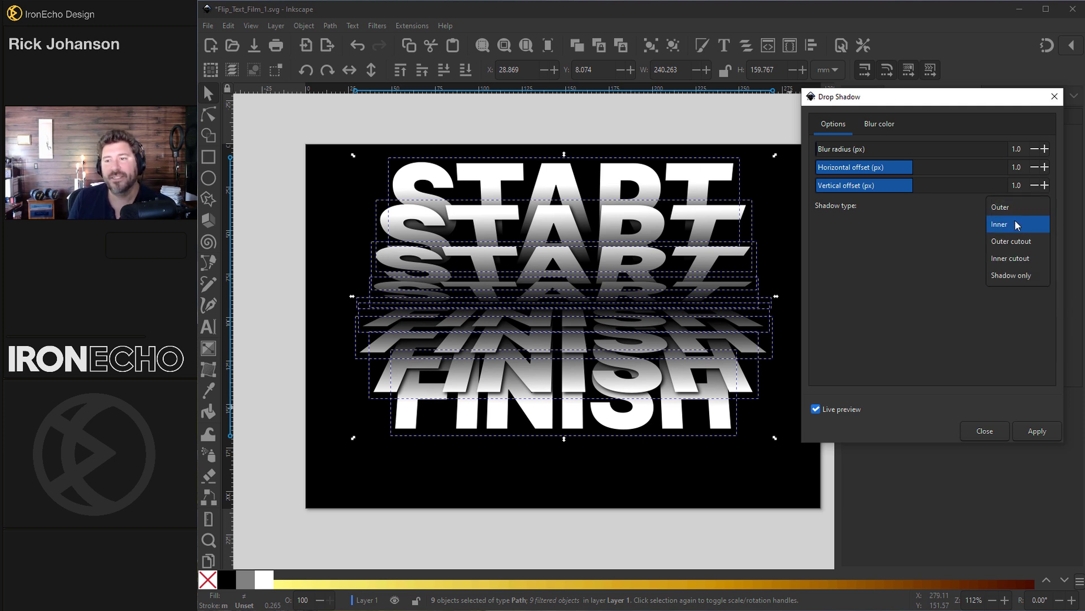
click(1024, 242)
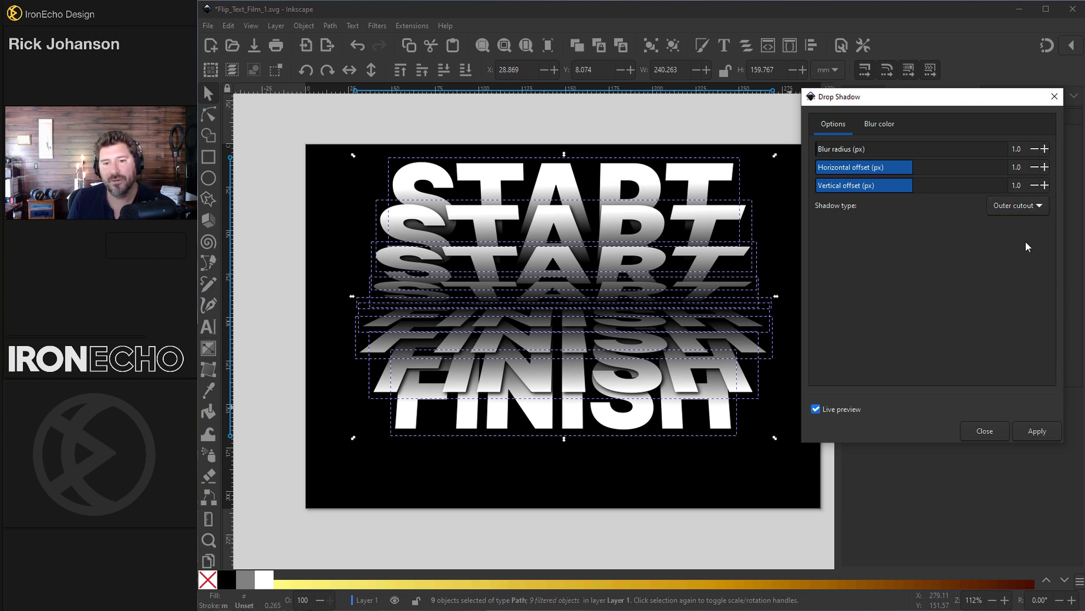
click(1030, 205)
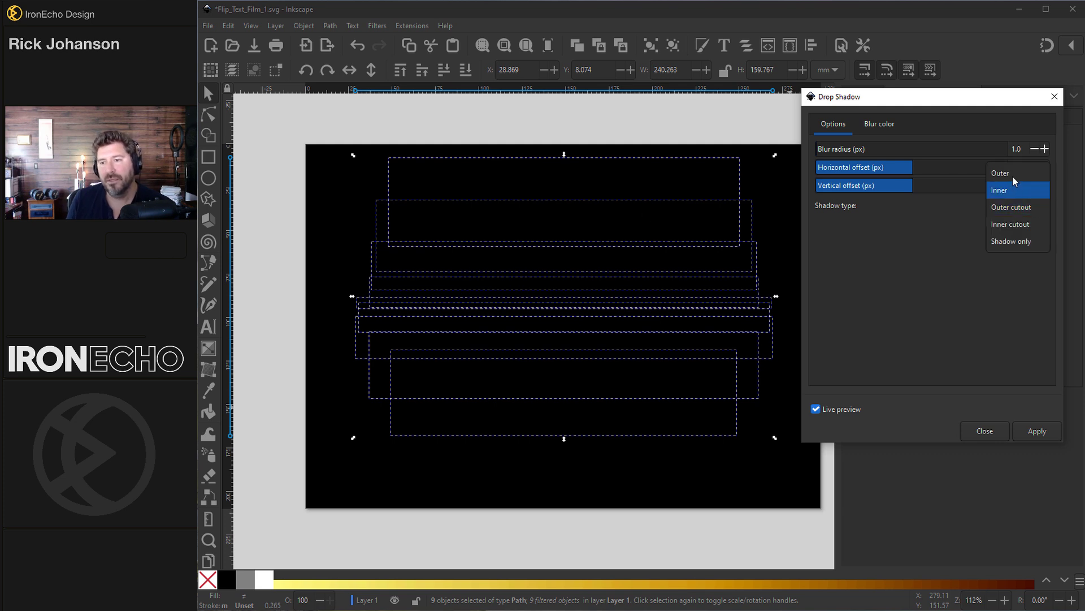
click(1013, 173)
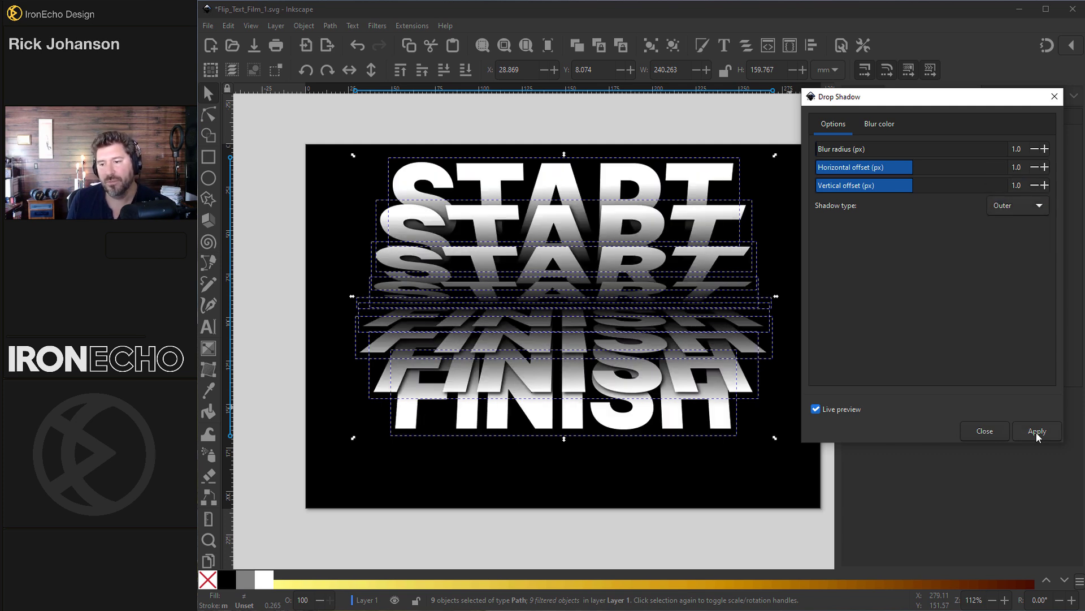
Apply the drop shadow to all nine paths and tilt the whole composition slightly.
click(1037, 431)
drag(776, 438, 746, 468)
click(288, 348)
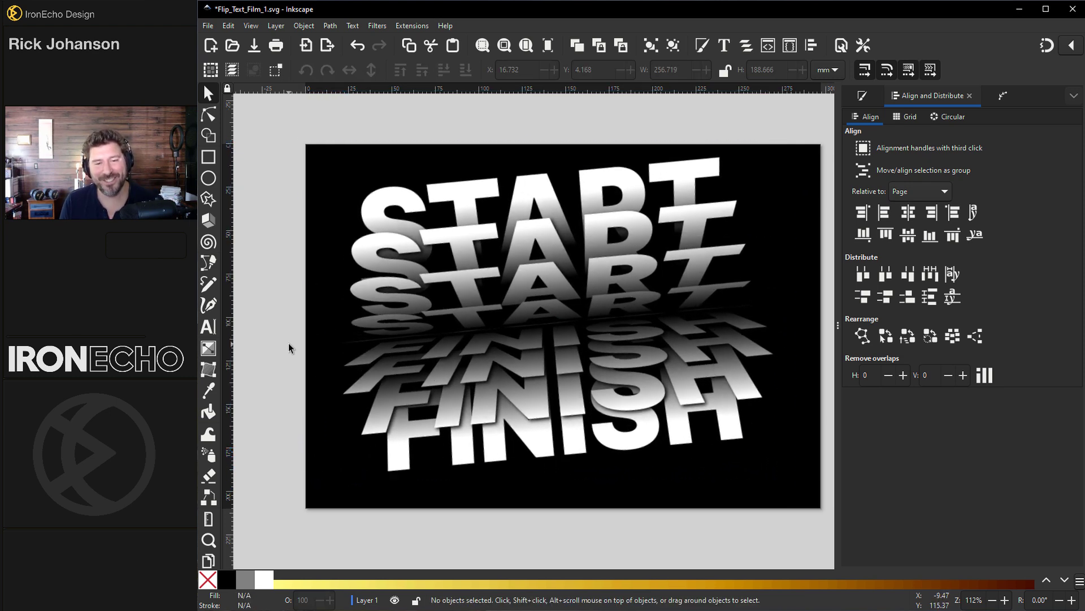